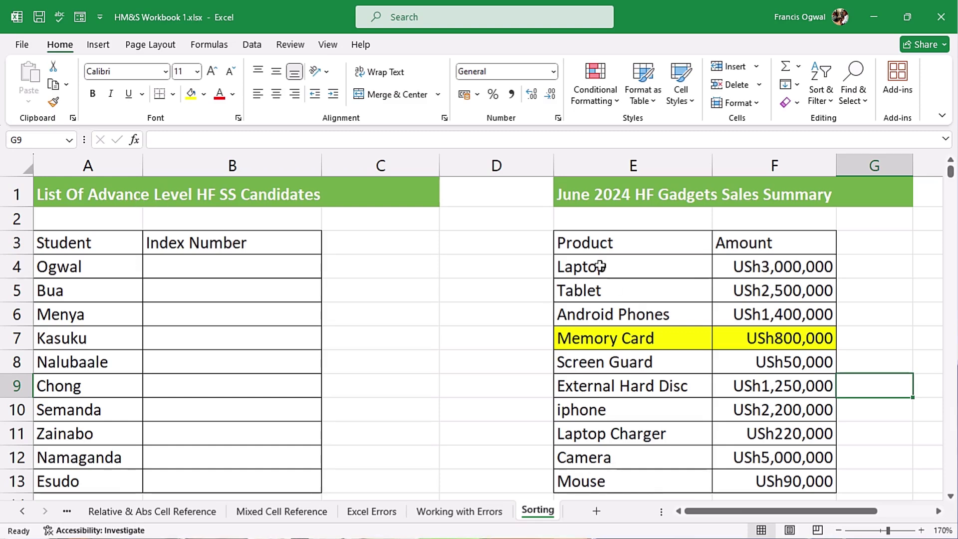
# Select the whole June 2024 gadgets sales table, headers included, to examine its extent.
pyautogui.moveTo(584, 240)
pyautogui.mouseDown()
pyautogui.moveTo(717, 272)
pyautogui.moveTo(755, 398)
pyautogui.moveTo(740, 456)
pyautogui.moveTo(757, 472)
pyautogui.mouseUp()
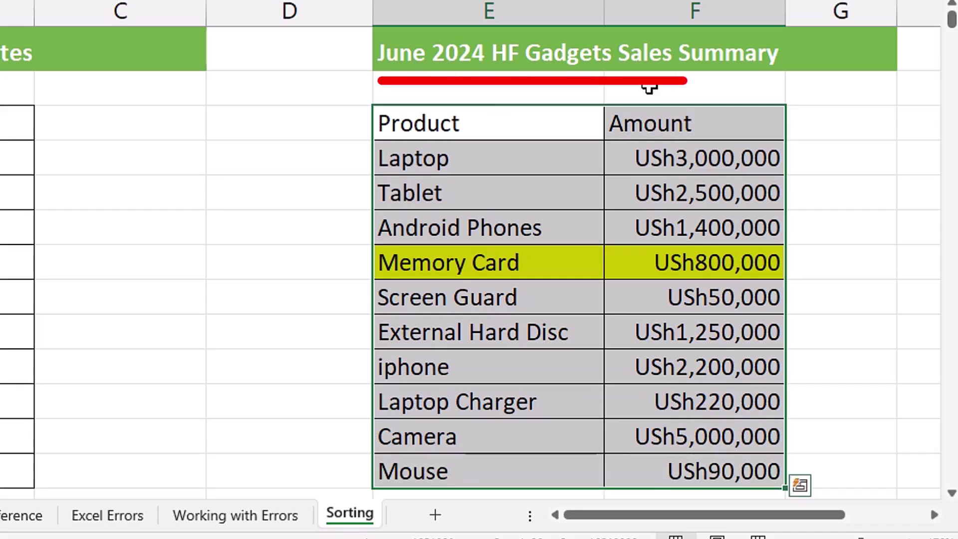
pyautogui.click(496, 122)
pyautogui.moveTo(679, 175); pyautogui.dragTo(710, 456)
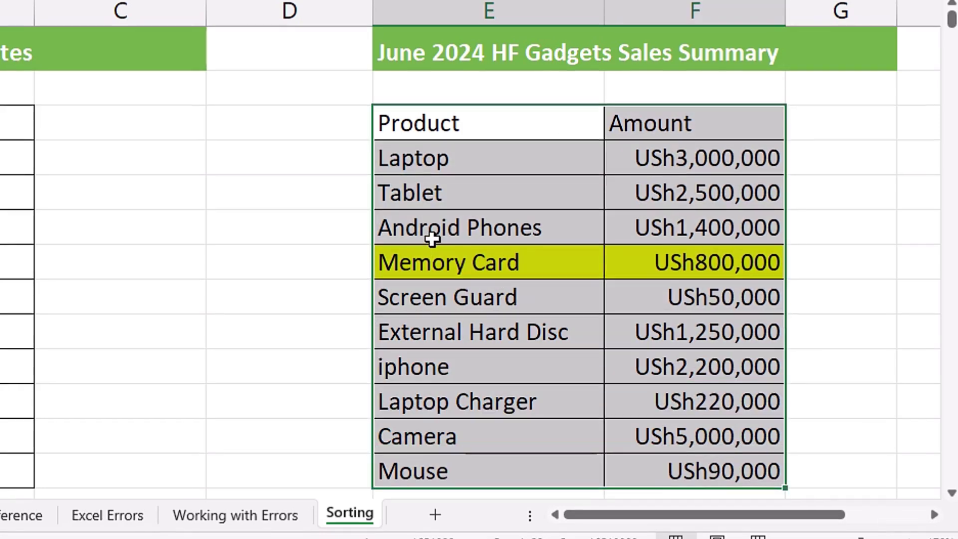
pyautogui.press('Down')
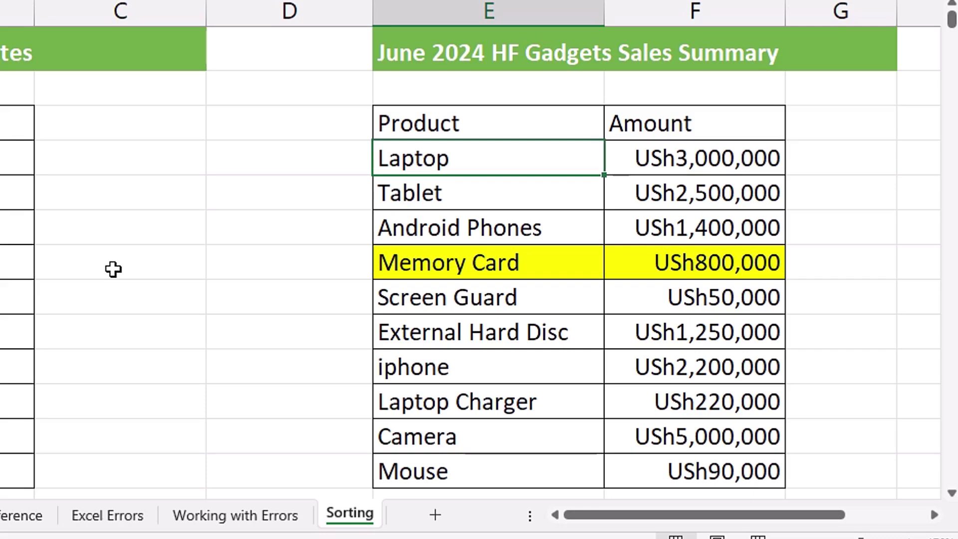
# Clear the Screen Guard amount in the sales table and undo the deletion.
pyautogui.click(722, 302)
pyautogui.press('Delete')
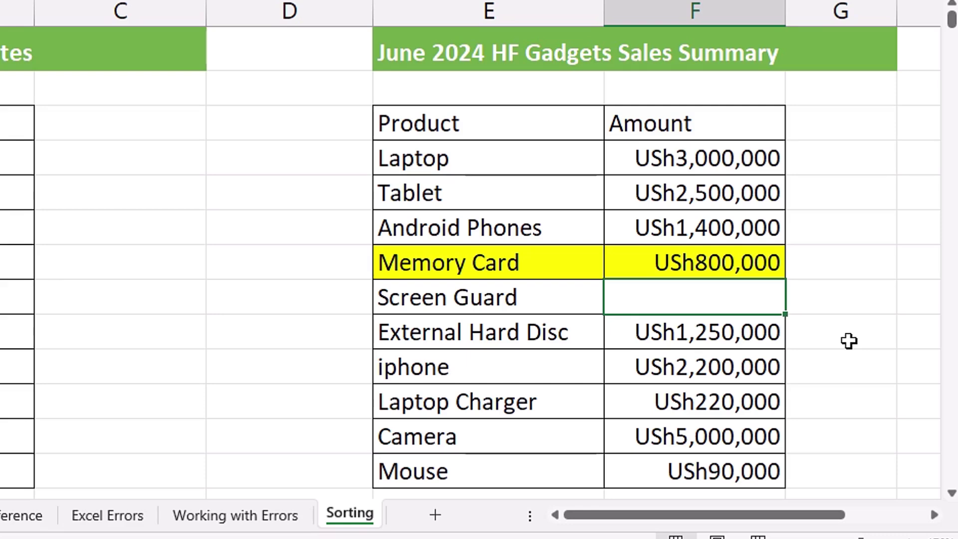
pyautogui.hotkey('ctrl', 'z')
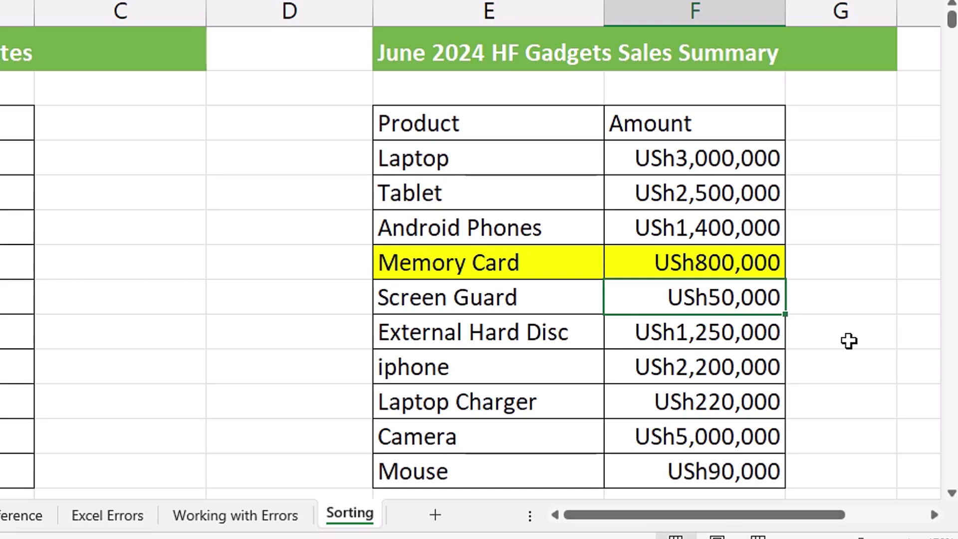
# Examine the blank row and columns that surround the gadgets sales table.
pyautogui.moveTo(429, 88); pyautogui.dragTo(680, 76)
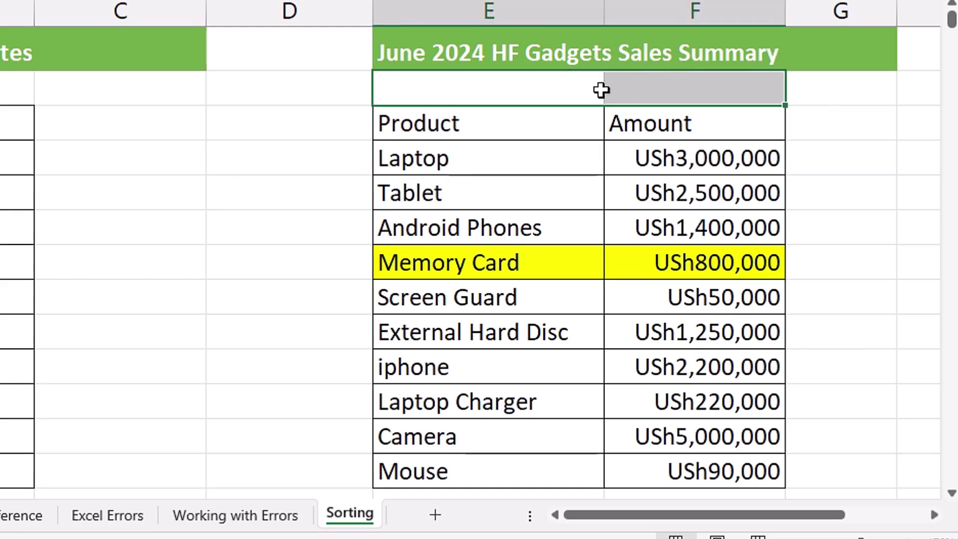
pyautogui.moveTo(801, 81); pyautogui.dragTo(785, 421)
pyautogui.moveTo(740, 394); pyautogui.dragTo(359, 392)
pyautogui.moveTo(329, 353); pyautogui.dragTo(336, 69)
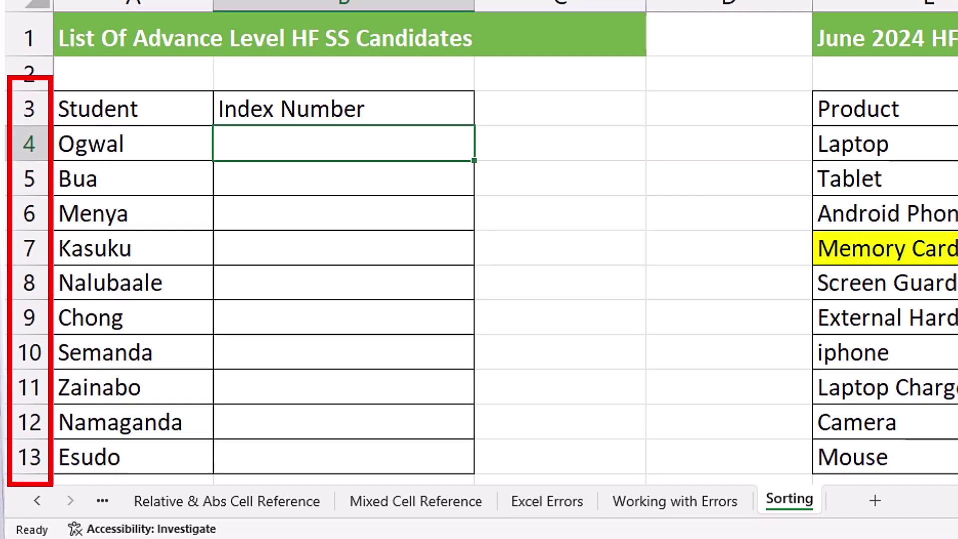
# Examine the candidates list, covering the student names in A4:A13 and the empty Index Number cells beside them.
pyautogui.click(567, 221)
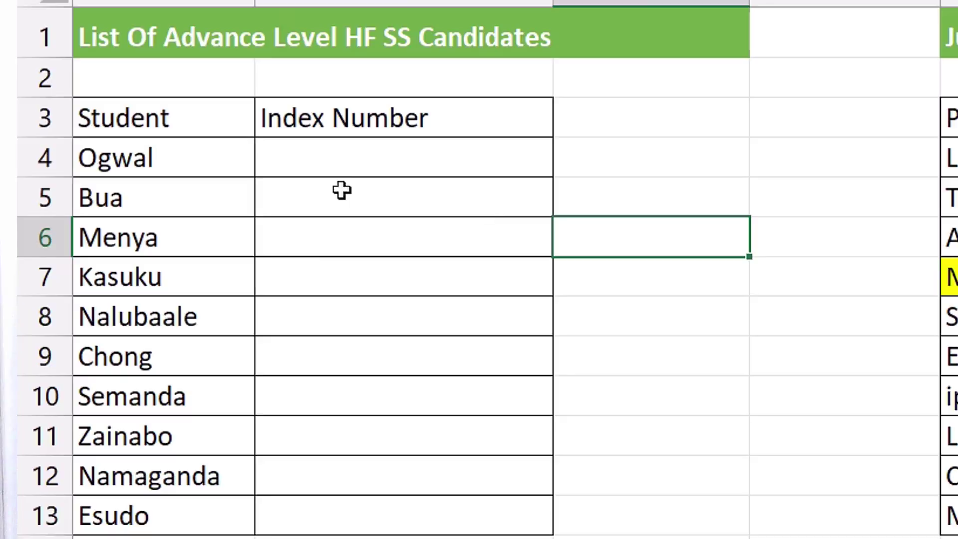
pyautogui.click(119, 267)
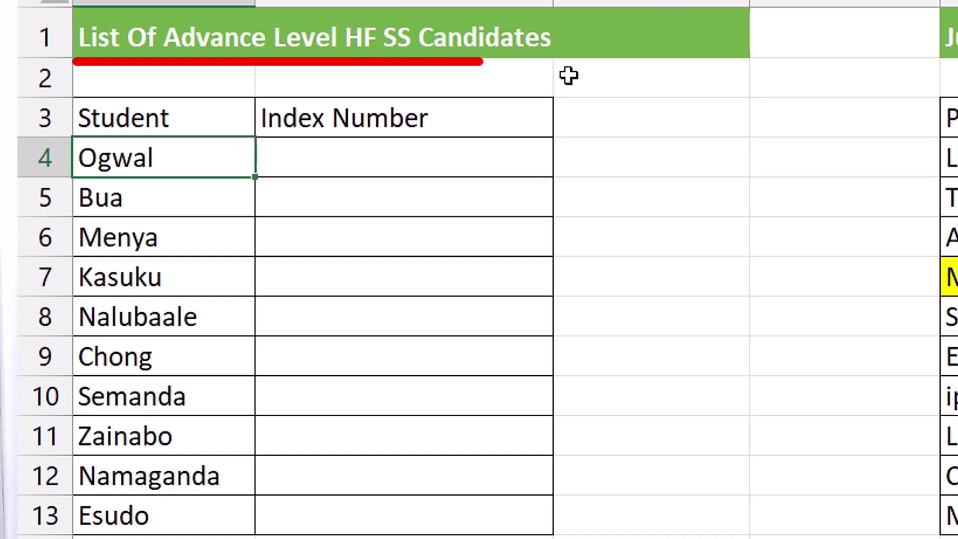
pyautogui.moveTo(164, 157)
pyautogui.mouseDown()
pyautogui.moveTo(214, 335)
pyautogui.moveTo(159, 509)
pyautogui.mouseUp()
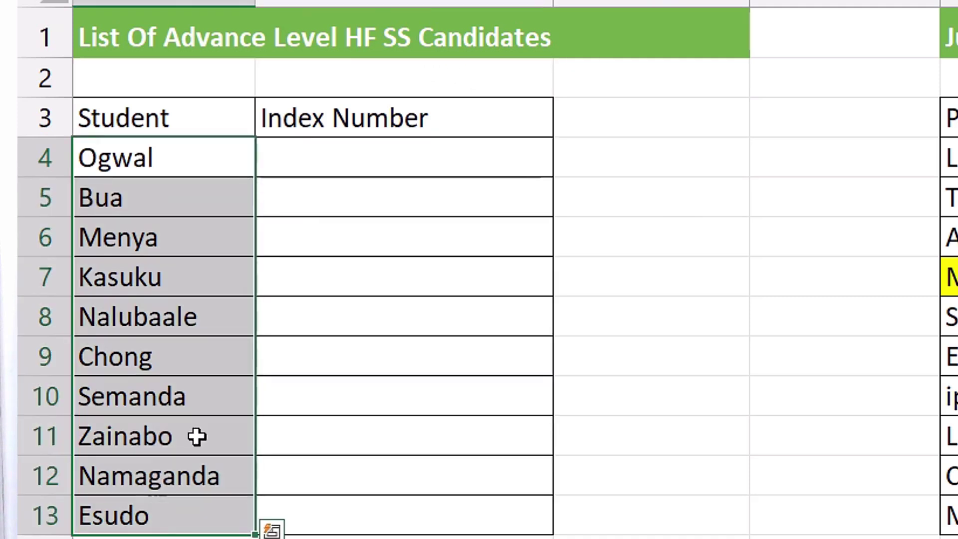
pyautogui.moveTo(349, 151); pyautogui.dragTo(348, 526)
pyautogui.moveTo(382, 200); pyautogui.dragTo(382, 357)
pyautogui.click(383, 221)
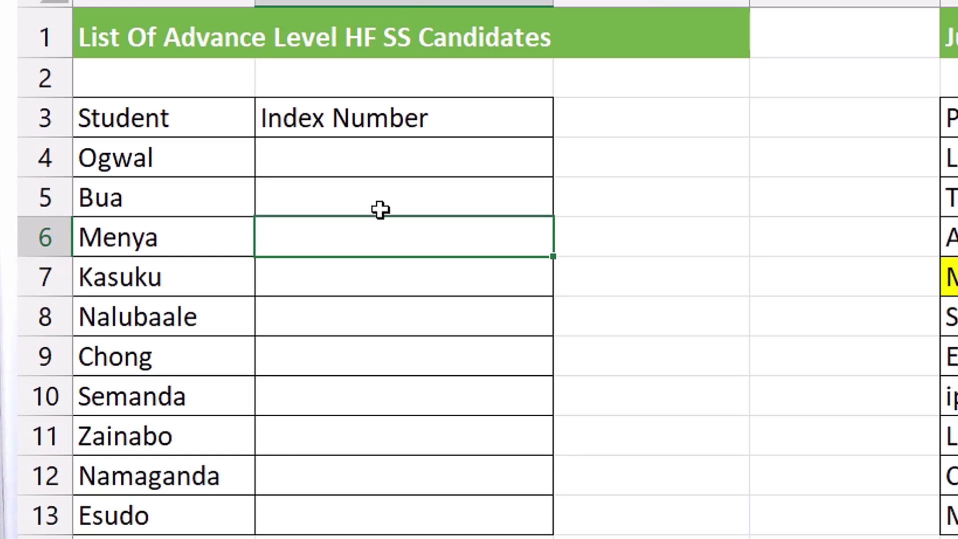
pyautogui.moveTo(168, 167); pyautogui.dragTo(156, 509)
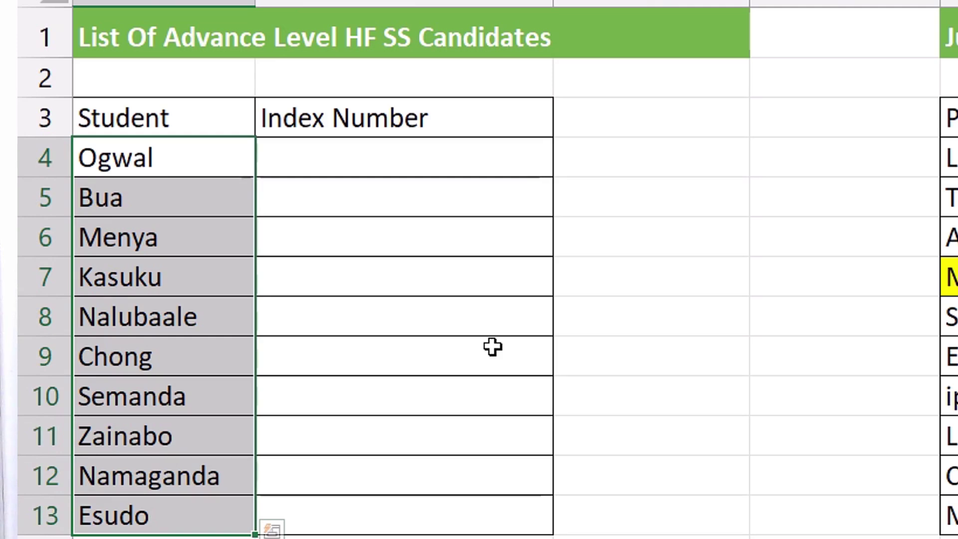
pyautogui.moveTo(177, 199); pyautogui.dragTo(175, 200)
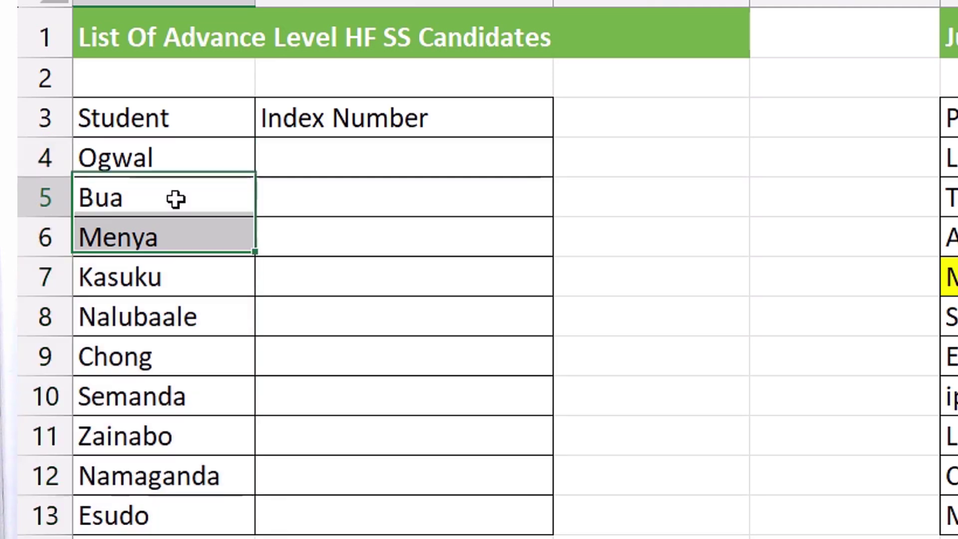
pyautogui.click(175, 199)
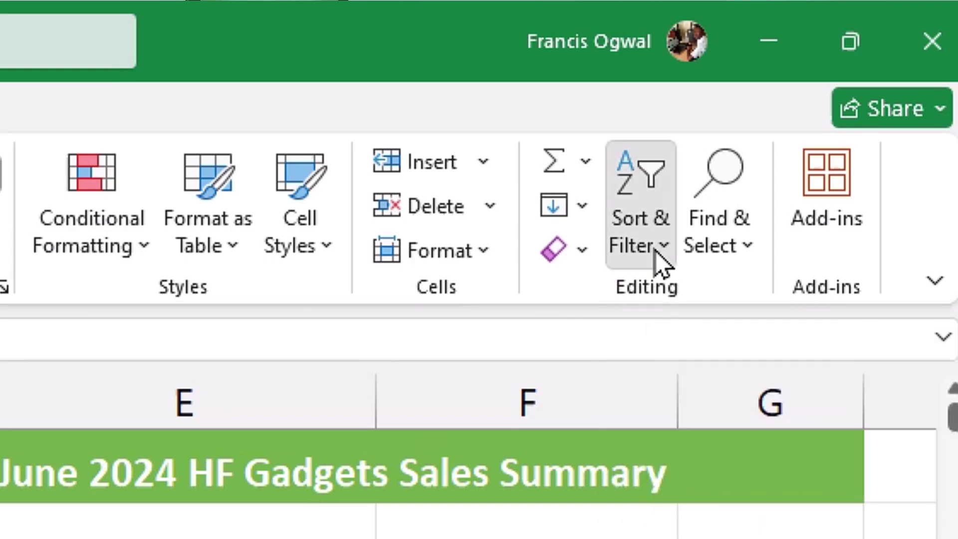
# Review the different places offering ascending and descending sort commands for the Student column.
pyautogui.click(656, 251)
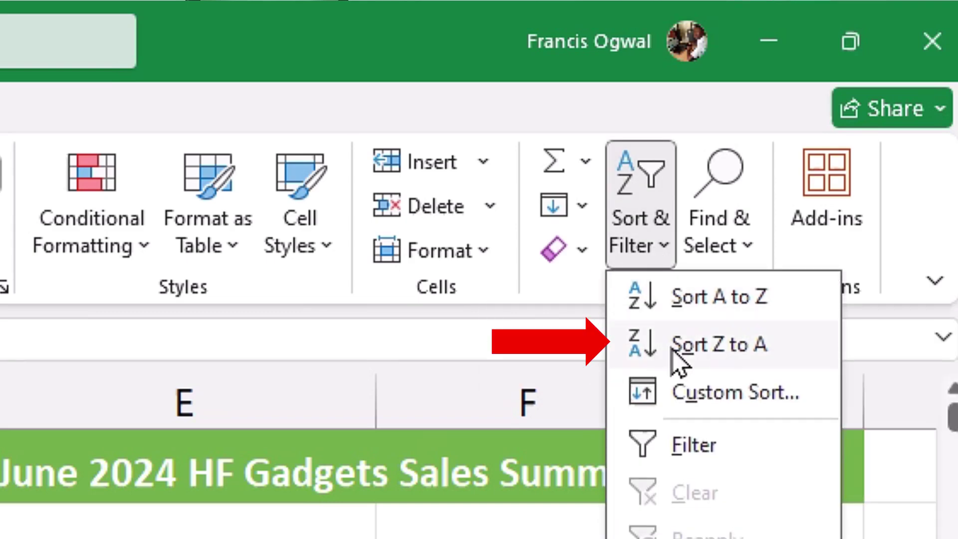
pyautogui.press('Escape')
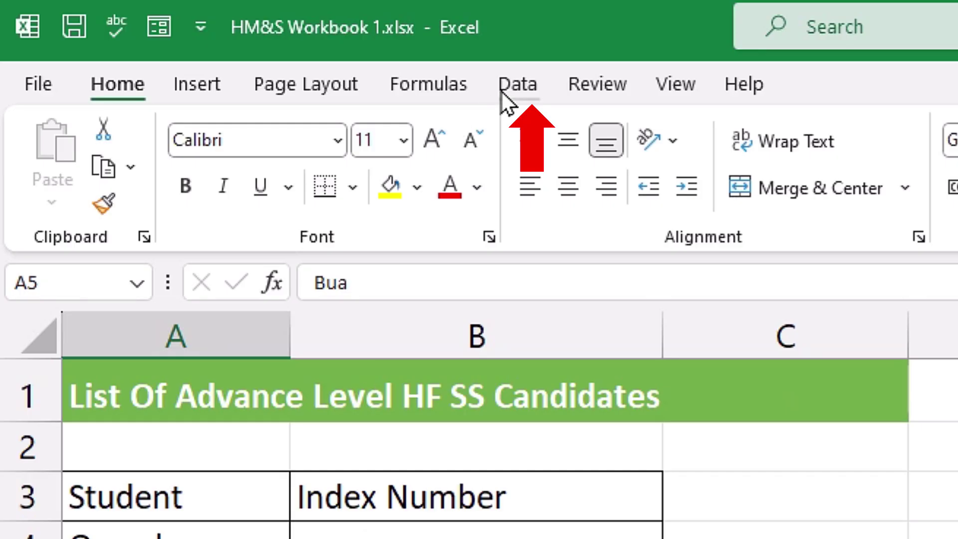
pyautogui.click(247, 48)
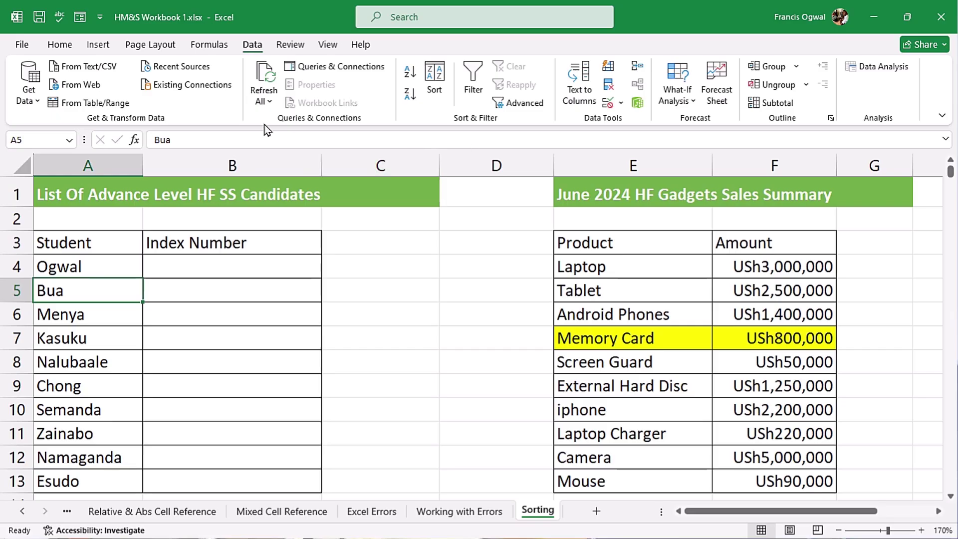
pyautogui.rightClick(94, 289)
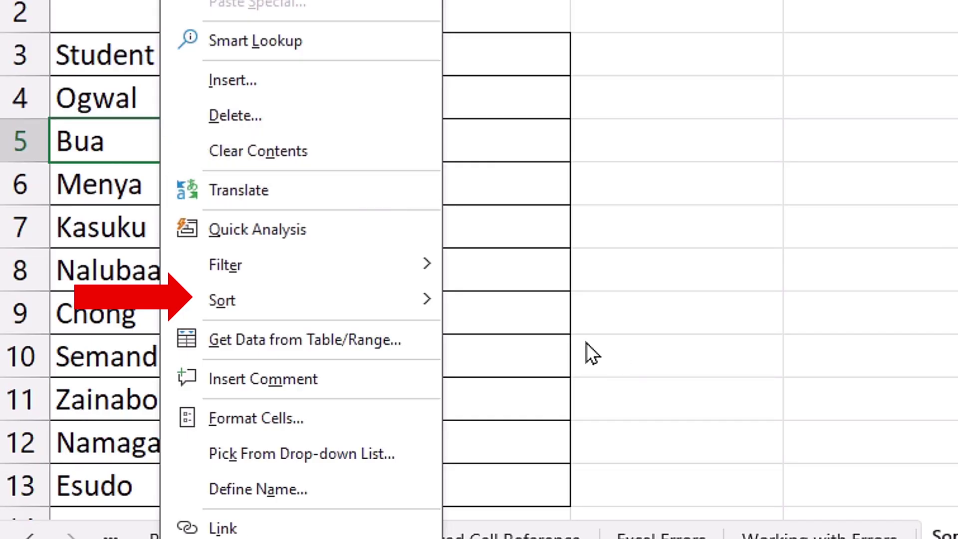
pyautogui.moveTo(379, 299)
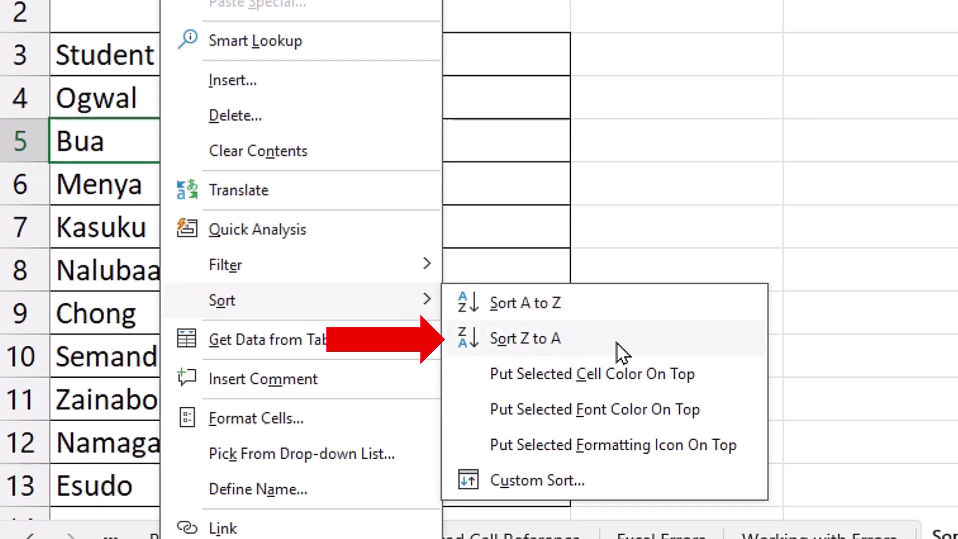
pyautogui.press('Escape')
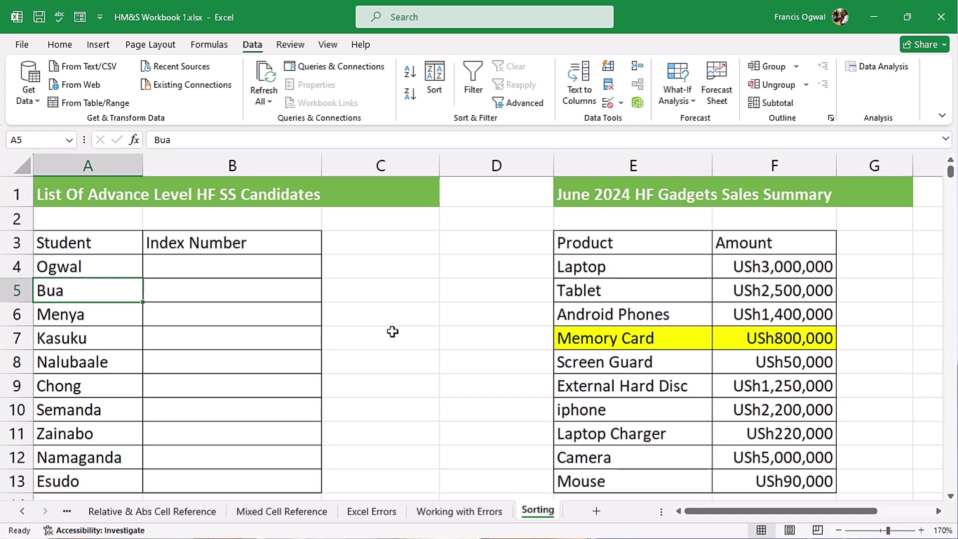
pyautogui.click(96, 312)
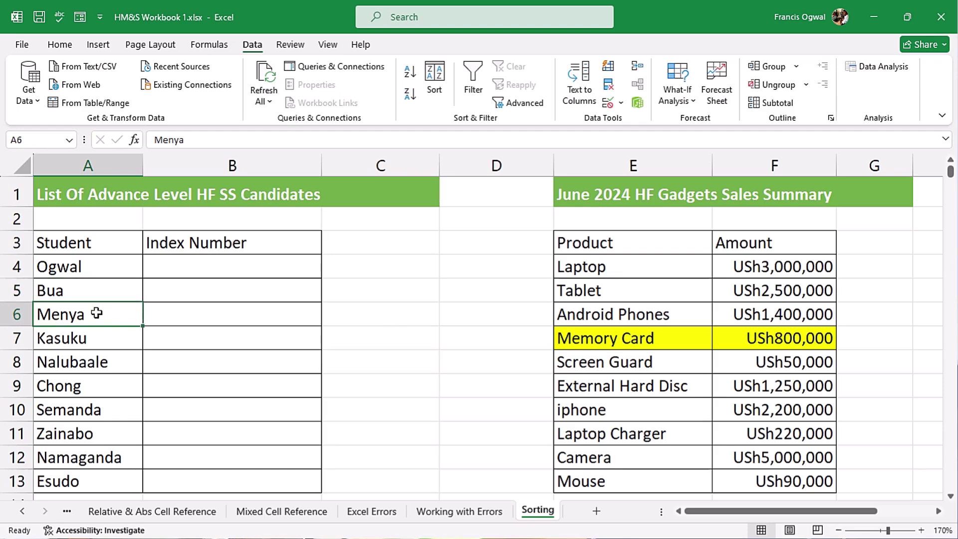
pyautogui.hotkey('alt', 'a')
pyautogui.press('s')
pyautogui.press('a')
pyautogui.hotkey('alt', 'a')
pyautogui.press('s')
pyautogui.press('d')
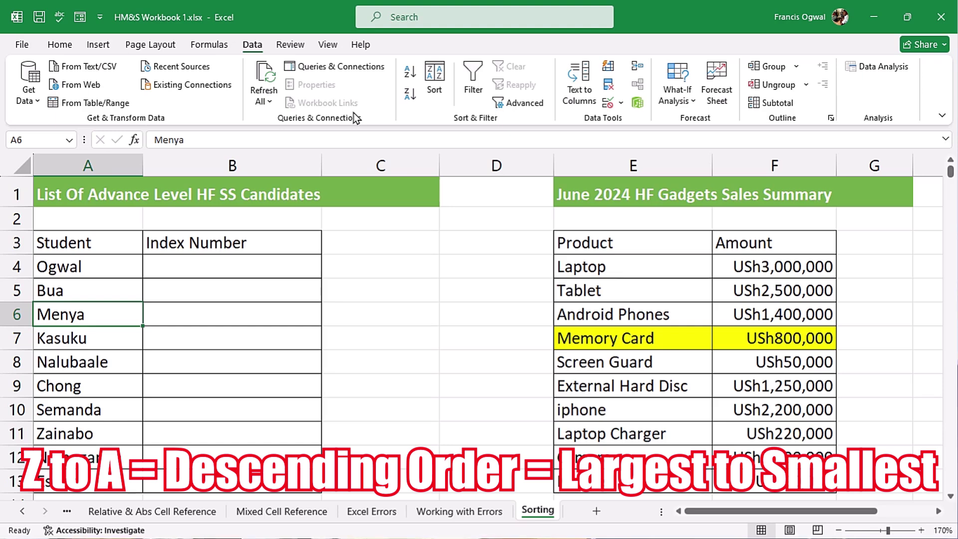
# Sort the candidates list from A to Z by the names in column A.
pyautogui.click(77, 291)
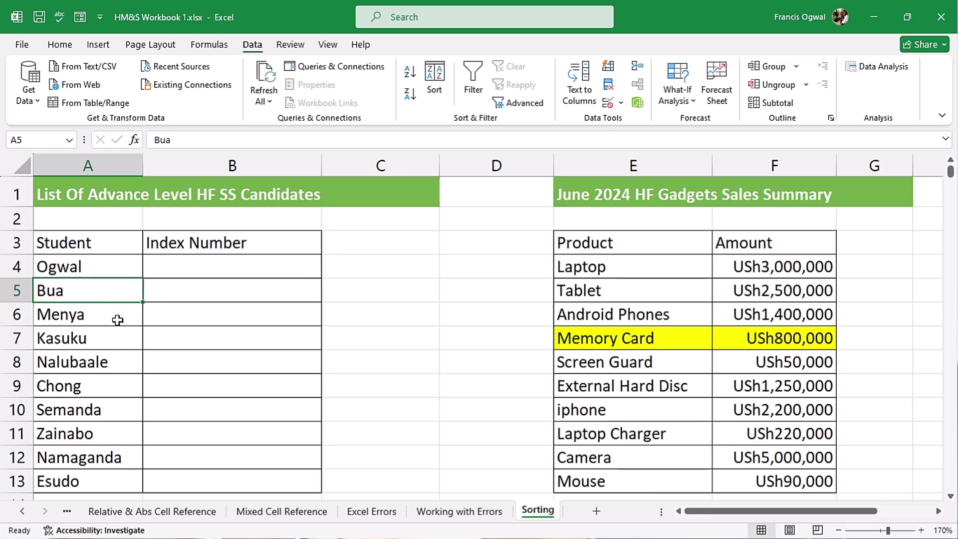
pyautogui.rightClick(101, 291)
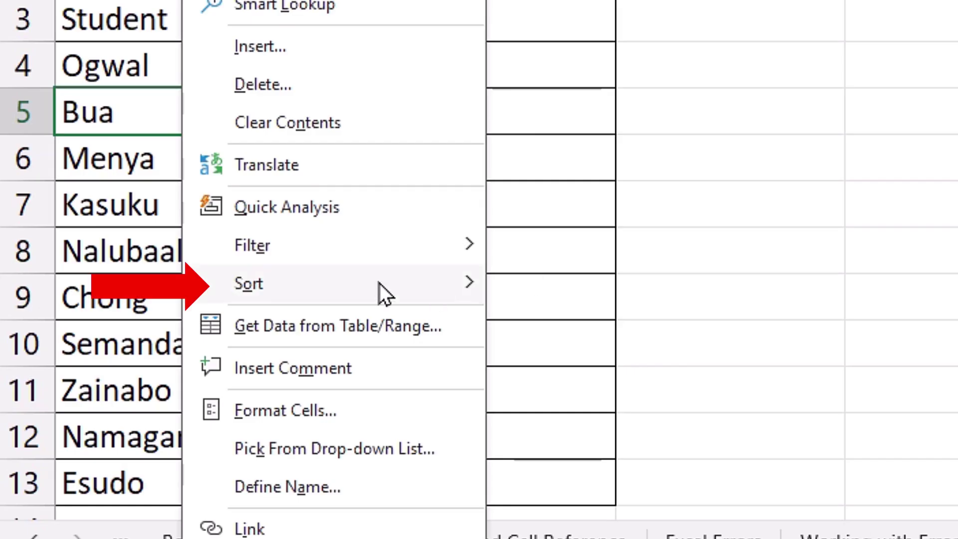
pyautogui.moveTo(200, 383)
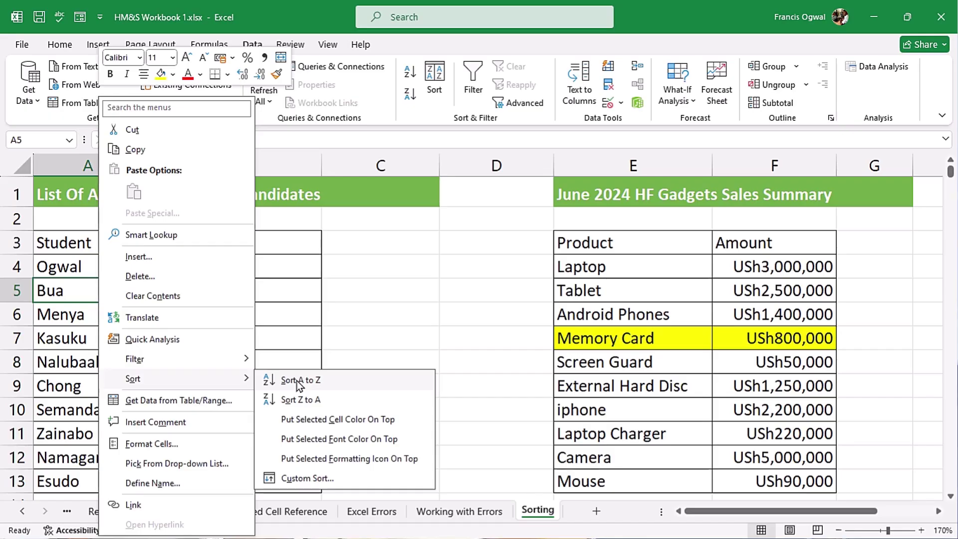
pyautogui.click(547, 294)
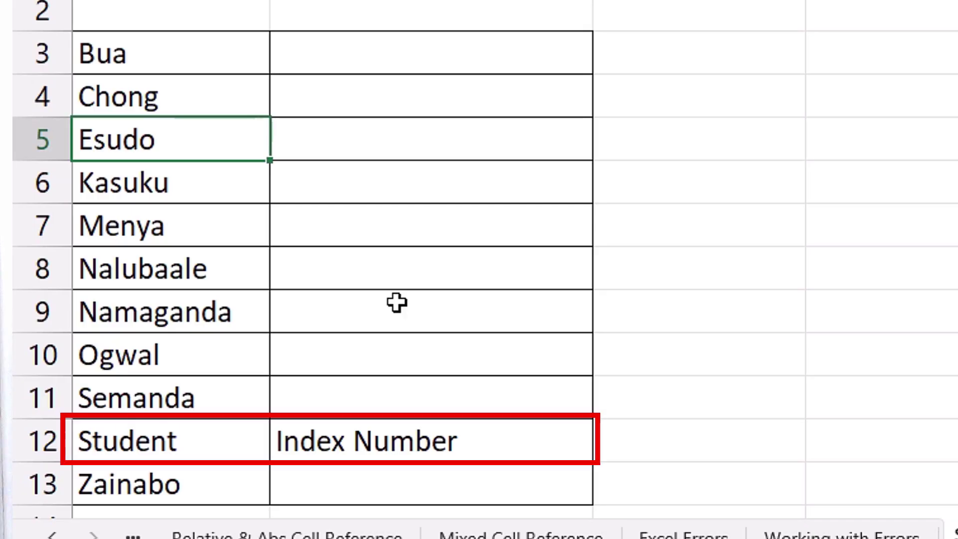
# Check where the Student and Index Number header row ended up, and undo the sort.
pyautogui.moveTo(173, 431); pyautogui.dragTo(372, 445)
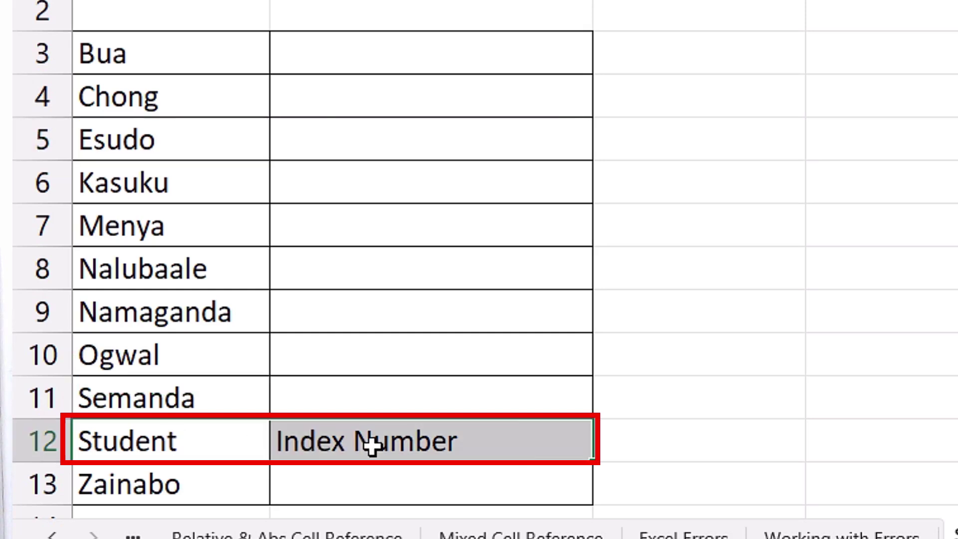
pyautogui.click(211, 441)
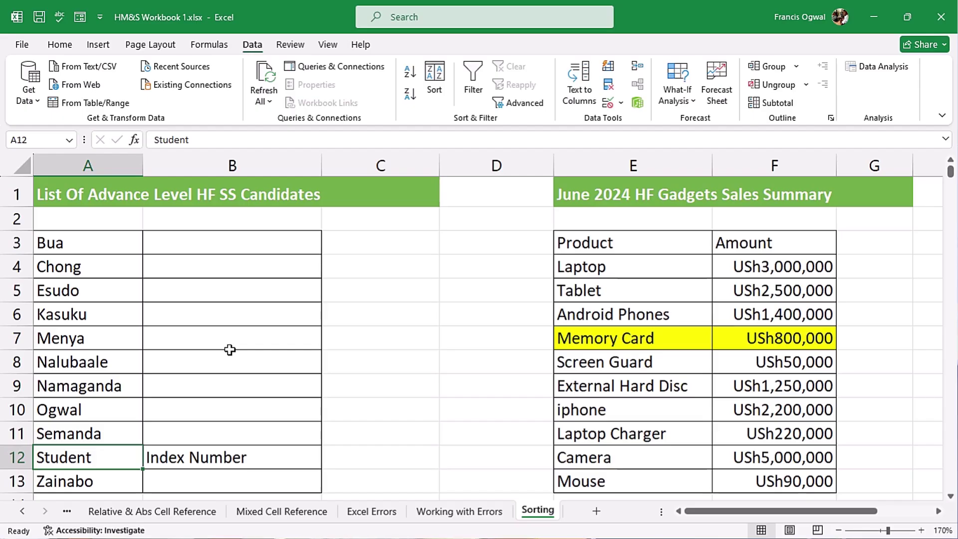
pyautogui.hotkey('ctrl', 'z')
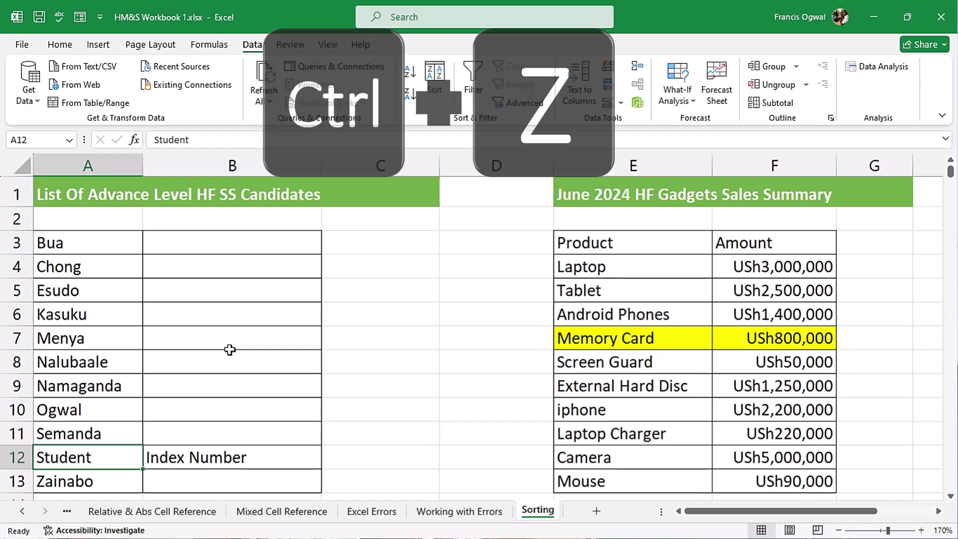
pyautogui.click(216, 338)
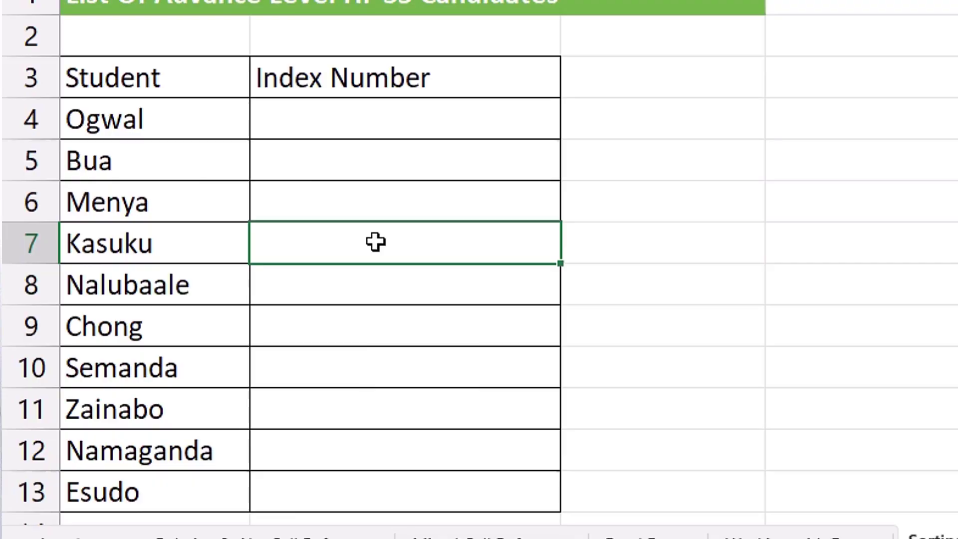
# Make the Student and Index Number headers bold and sort the candidates list from A to Z by student name.
pyautogui.moveTo(123, 84); pyautogui.dragTo(364, 77)
pyautogui.hotkey('ctrl', 'b')
pyautogui.click(368, 190)
pyautogui.click(65, 295)
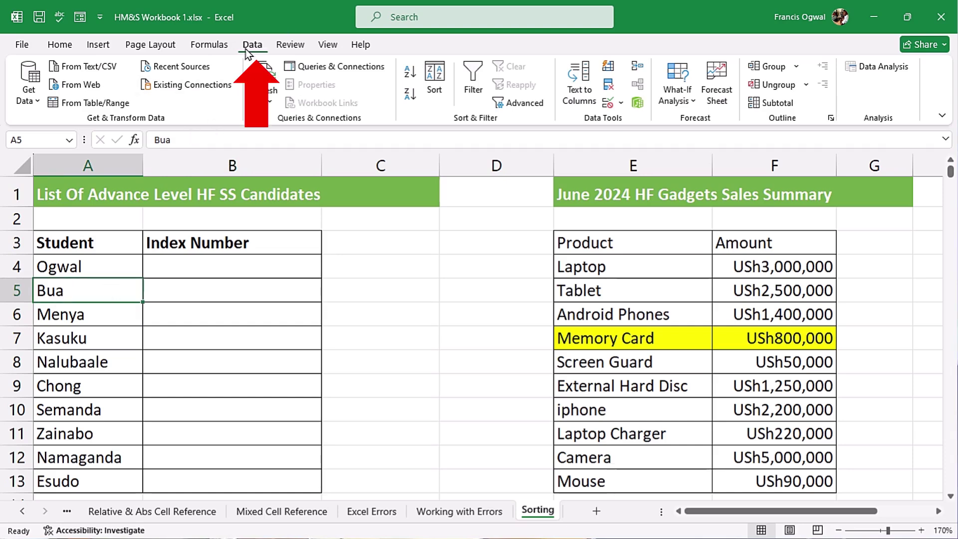
pyautogui.click(409, 71)
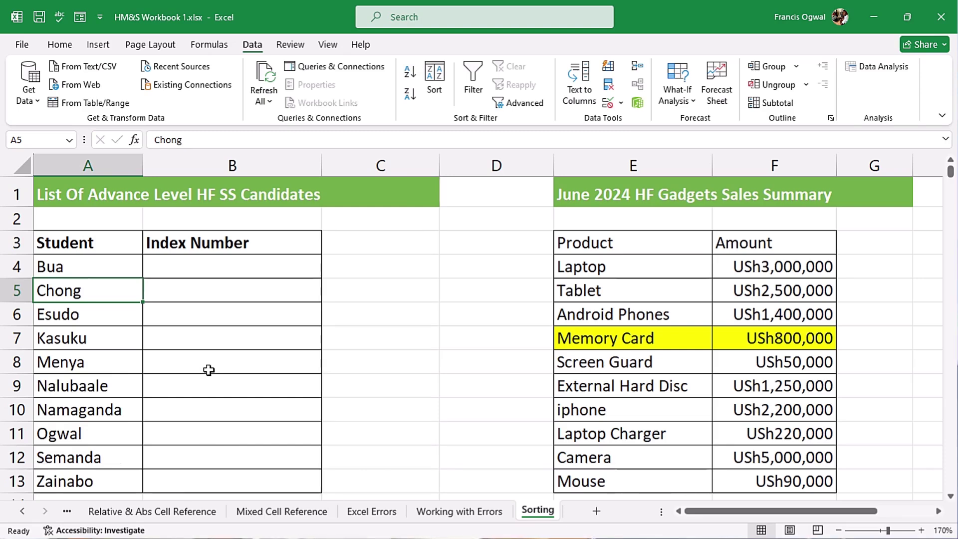
# Sort the June 2024 gadgets sales table from A to Z by product name.
pyautogui.click(618, 287)
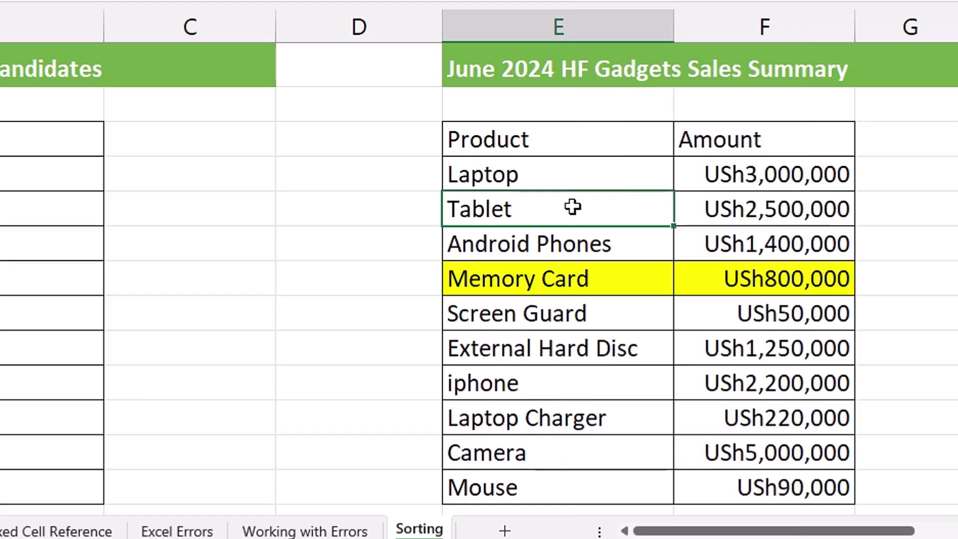
pyautogui.rightClick(643, 290)
pyautogui.moveTo(718, 382)
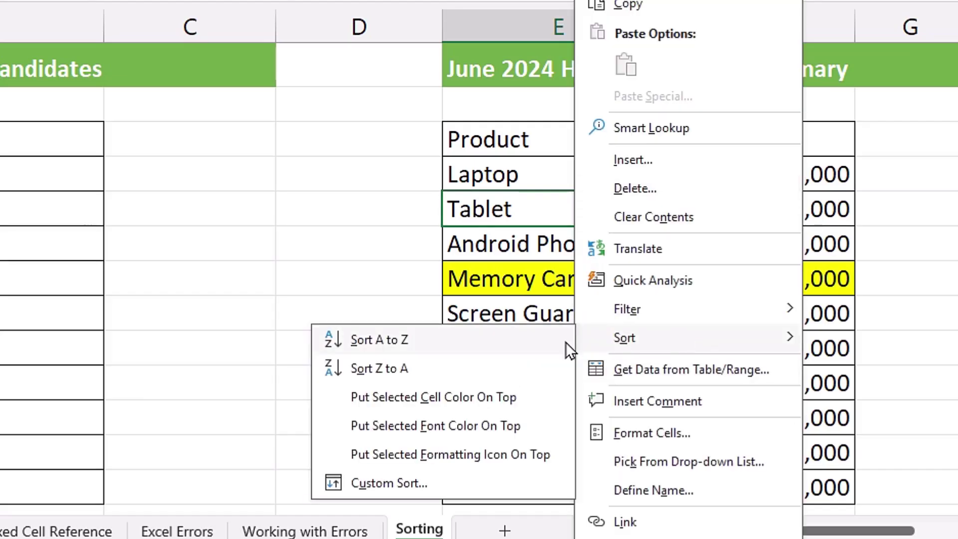
pyautogui.click(434, 344)
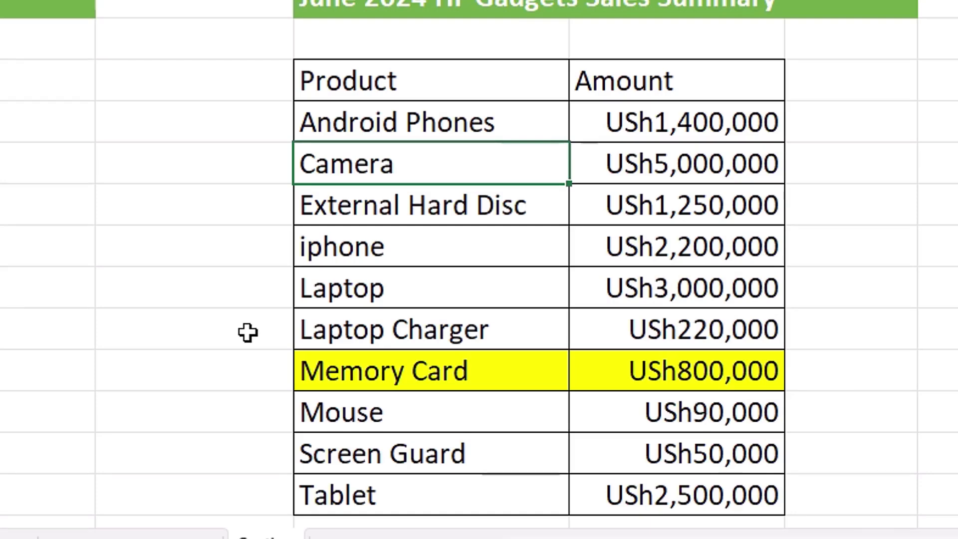
# Undo the gadgets table's product sort and compare the Product and Amount headers with the kind of data beneath them.
pyautogui.hotkey('ctrl', 'z')
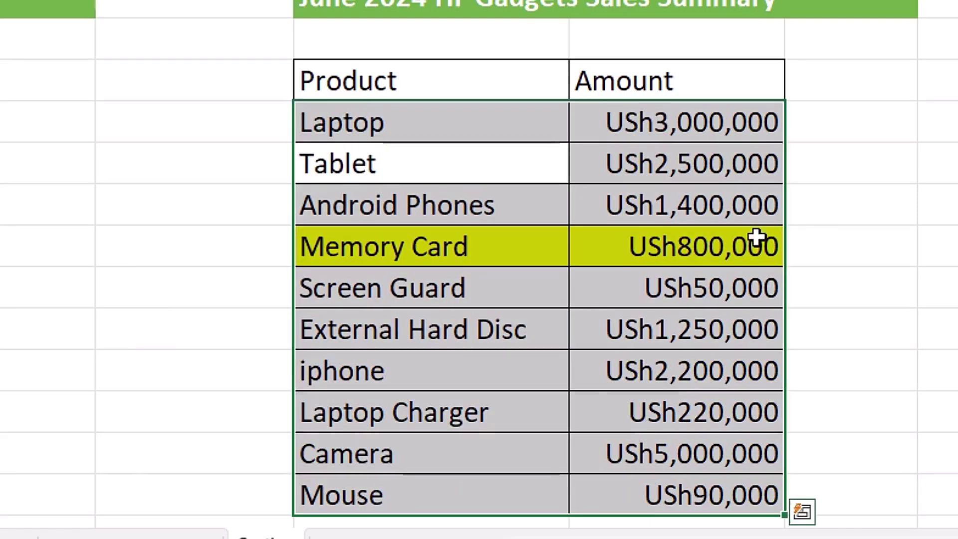
pyautogui.click(620, 209)
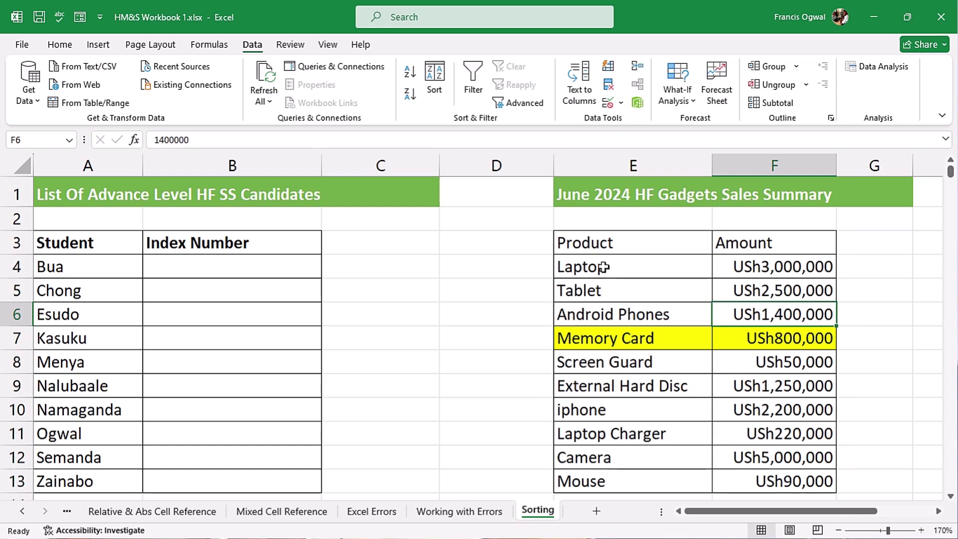
pyautogui.moveTo(615, 242); pyautogui.dragTo(733, 241)
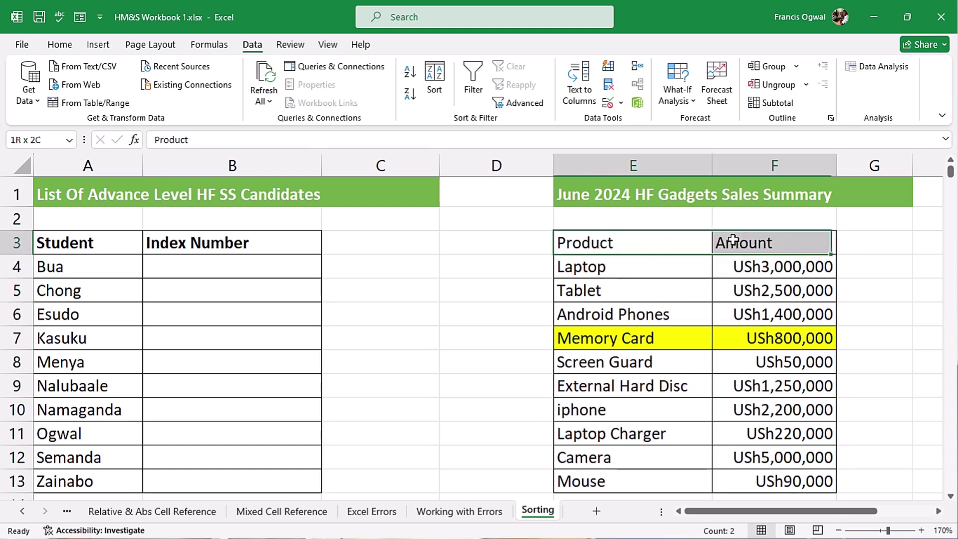
pyautogui.click(620, 268)
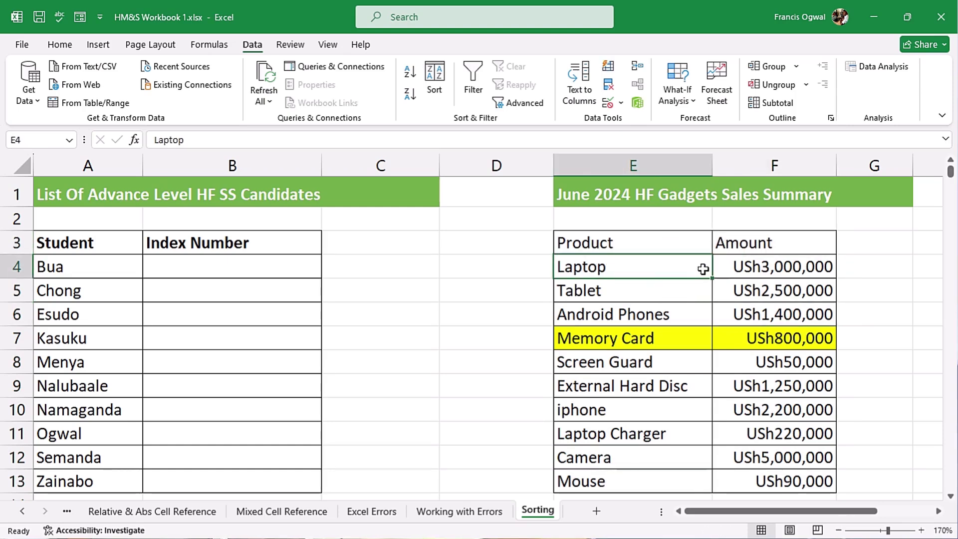
pyautogui.moveTo(661, 269); pyautogui.dragTo(649, 455)
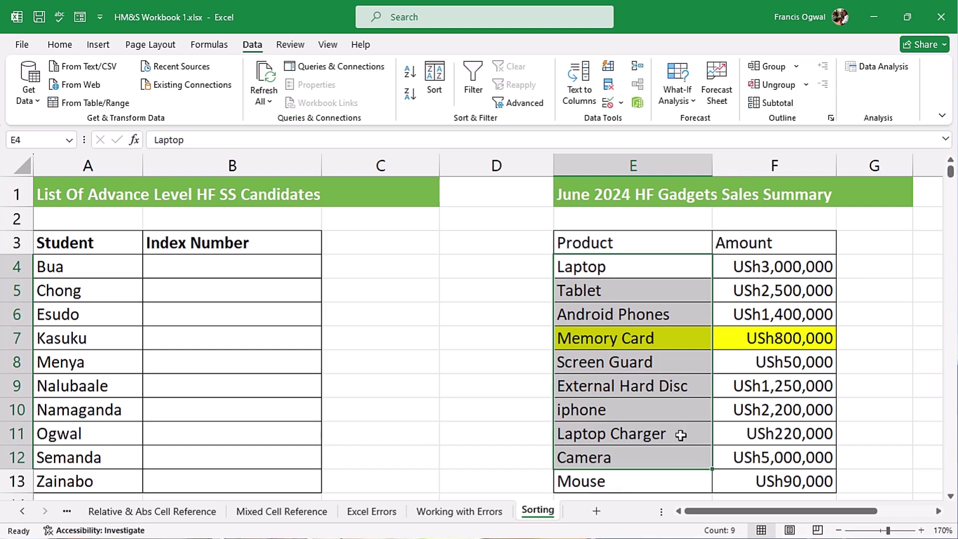
pyautogui.moveTo(786, 268)
pyautogui.mouseDown()
pyautogui.moveTo(752, 413)
pyautogui.moveTo(778, 268)
pyautogui.mouseUp()
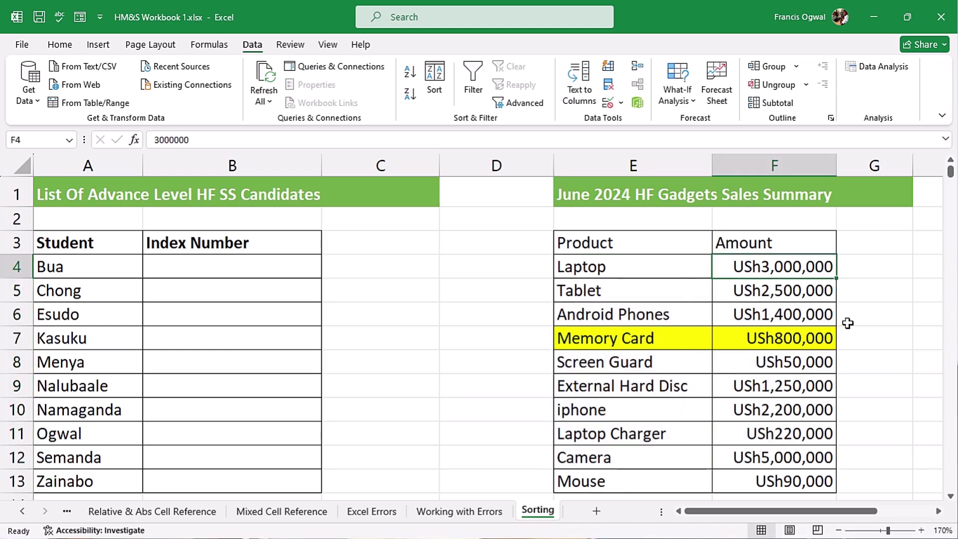
# Make the Product and Amount headers of the gadgets sales table bold.
pyautogui.moveTo(599, 243); pyautogui.dragTo(749, 244)
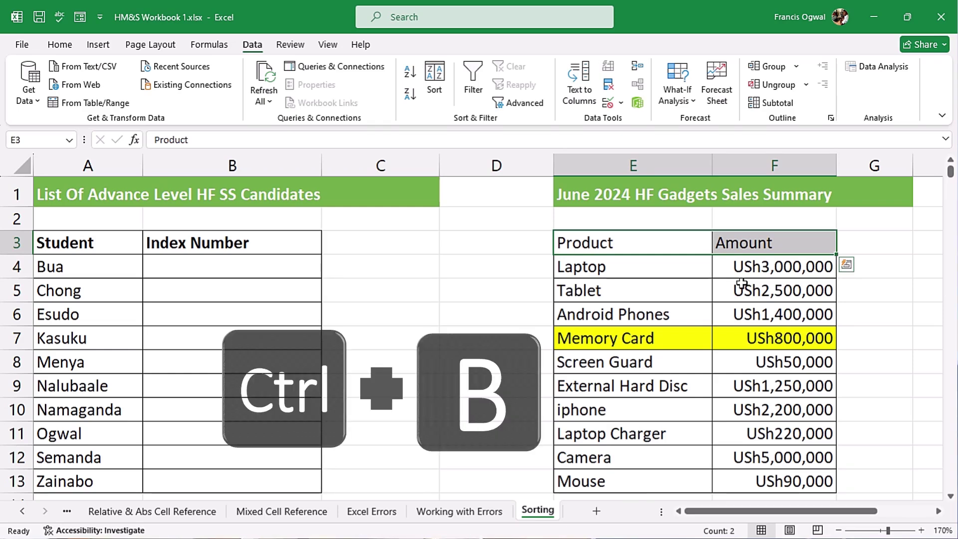
pyautogui.hotkey('ctrl', 'b')
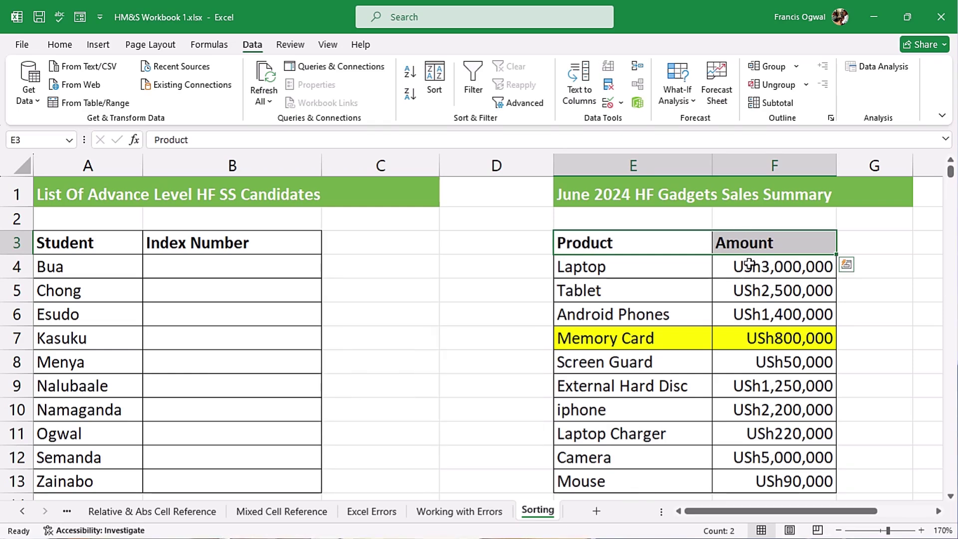
pyautogui.click(749, 273)
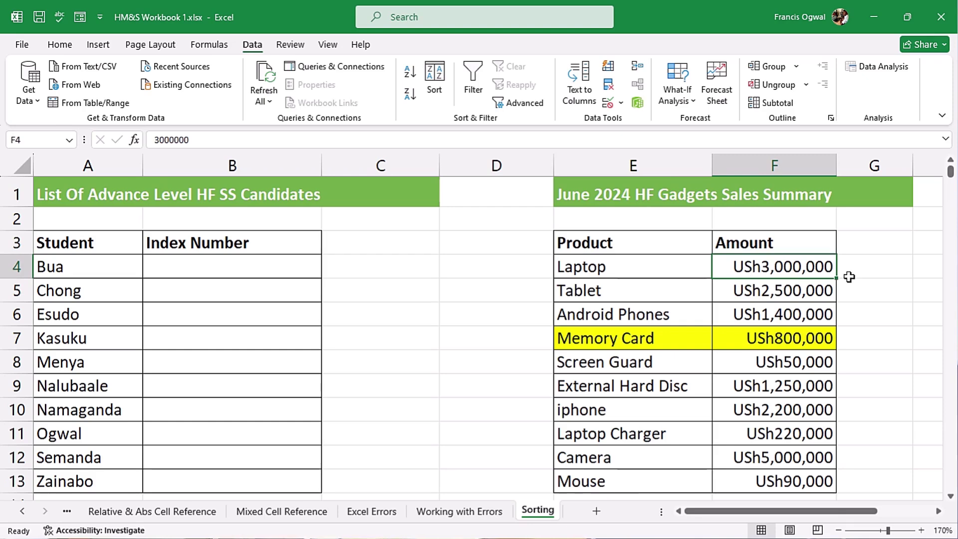
# Enter the index number Uxxxx/01 for the first student in B4 and fill the series down to B13.
pyautogui.click(336, 268)
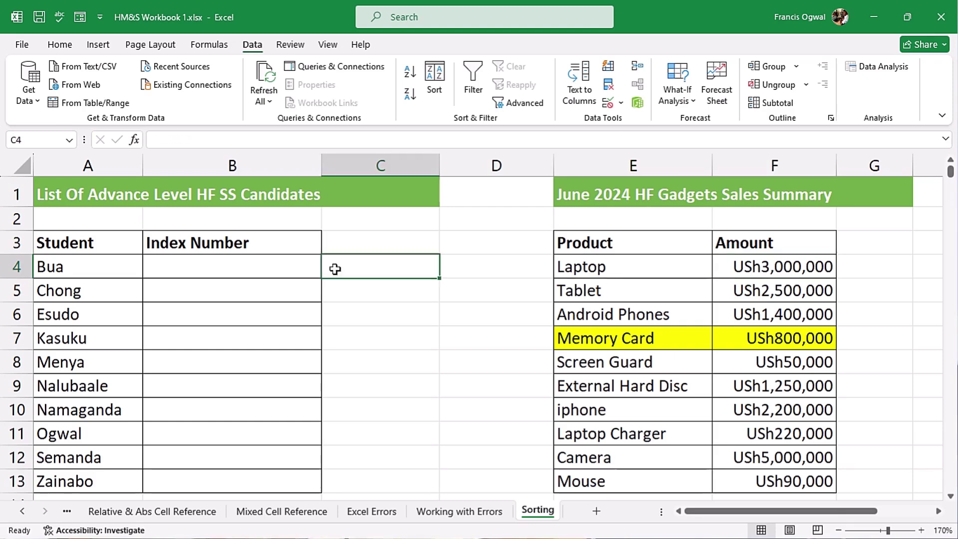
pyautogui.click(274, 267)
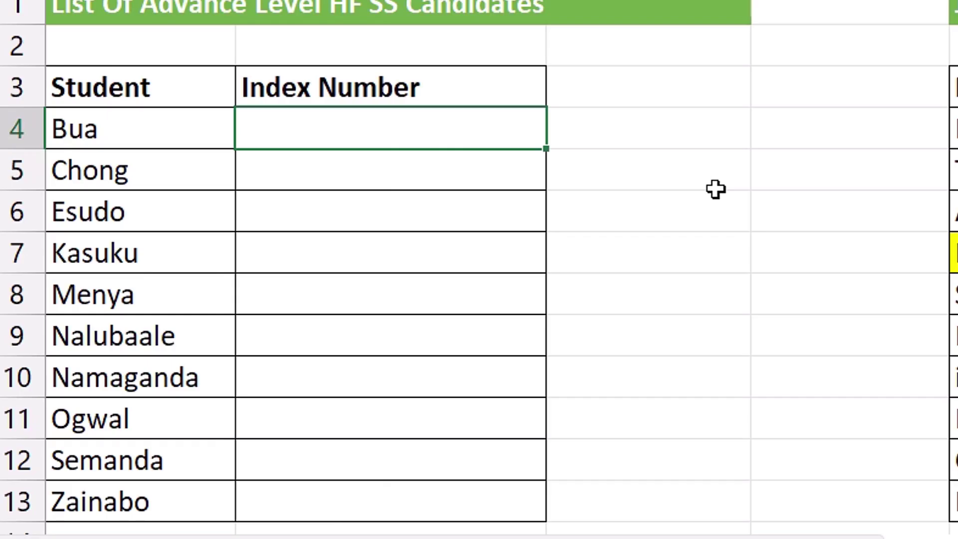
pyautogui.write('Uxx')
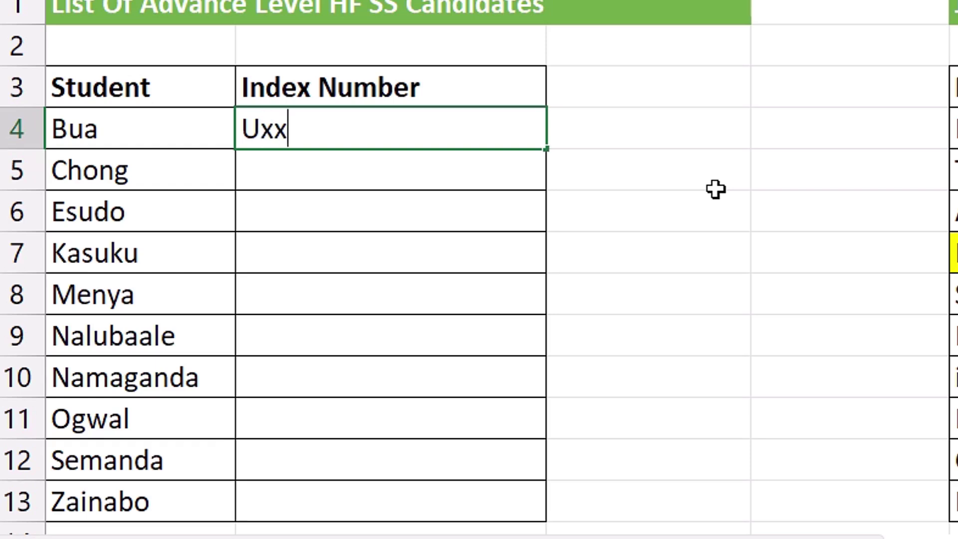
pyautogui.write('xx/01')
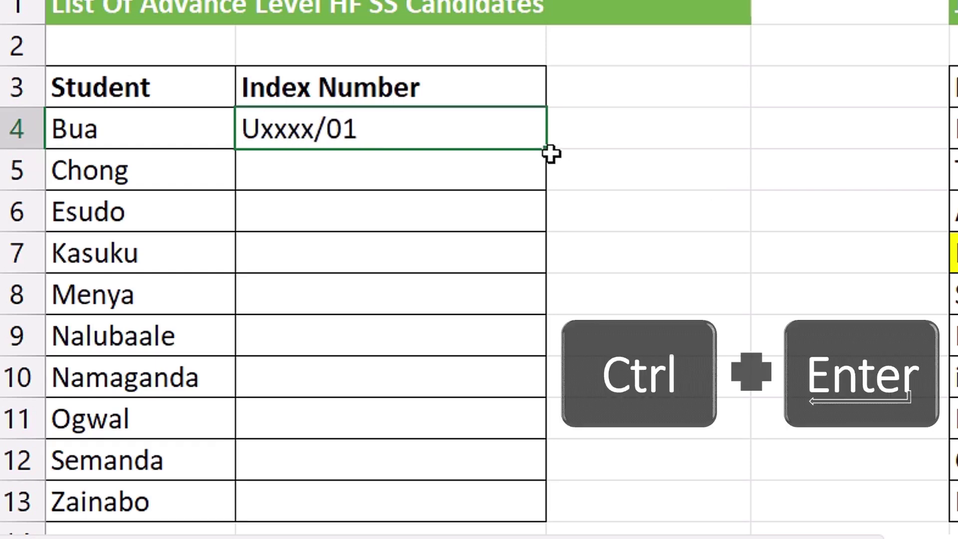
pyautogui.moveTo(552, 151); pyautogui.dragTo(549, 494)
pyautogui.click(406, 496)
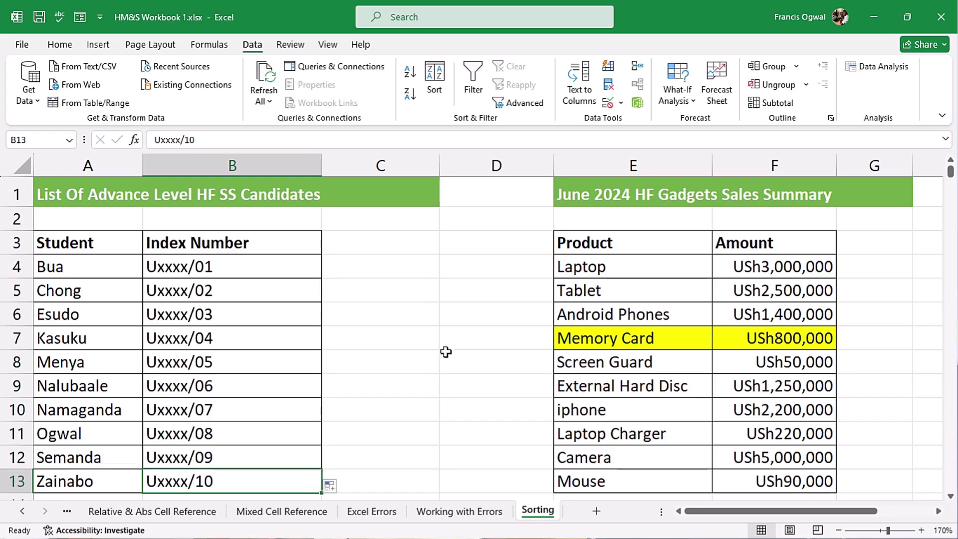
pyautogui.click(380, 290)
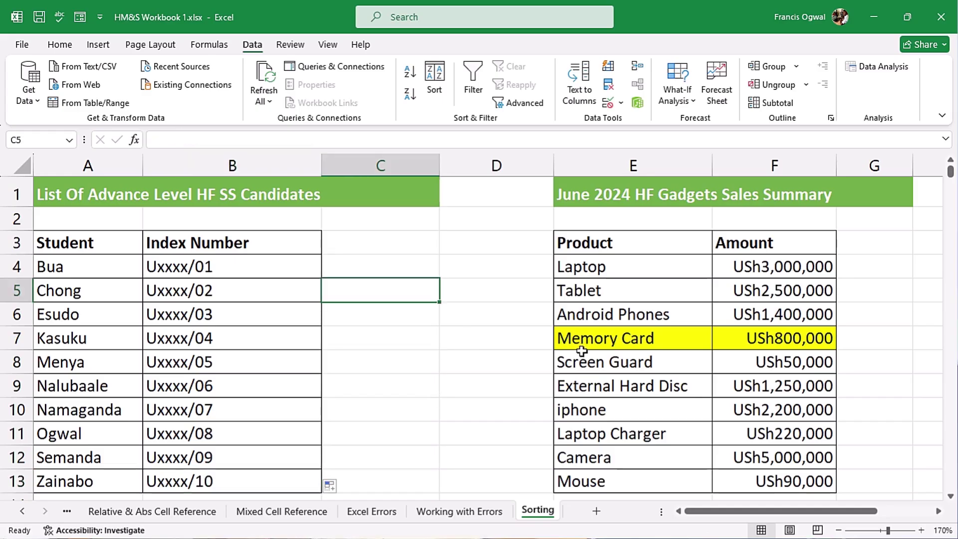
# Sort the June 2024 gadgets sales table by amount from largest to smallest, and undo that sort.
pyautogui.click(588, 267)
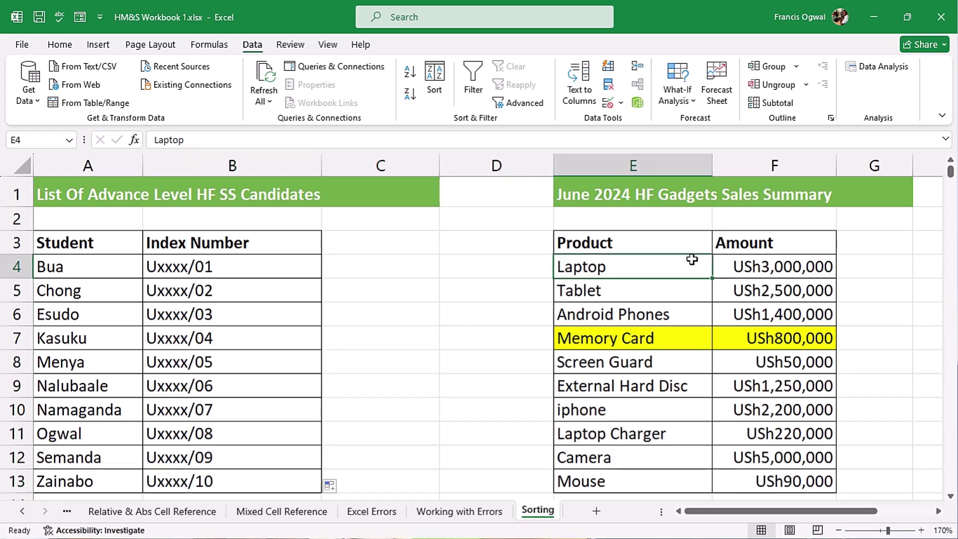
pyautogui.click(593, 361)
pyautogui.click(689, 344)
pyautogui.moveTo(689, 344); pyautogui.dragTo(734, 342)
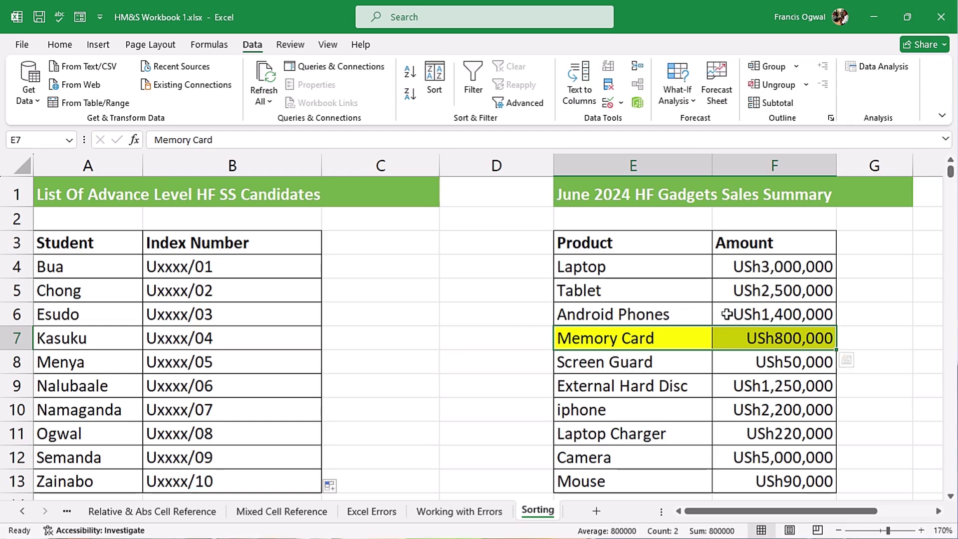
pyautogui.click(771, 315)
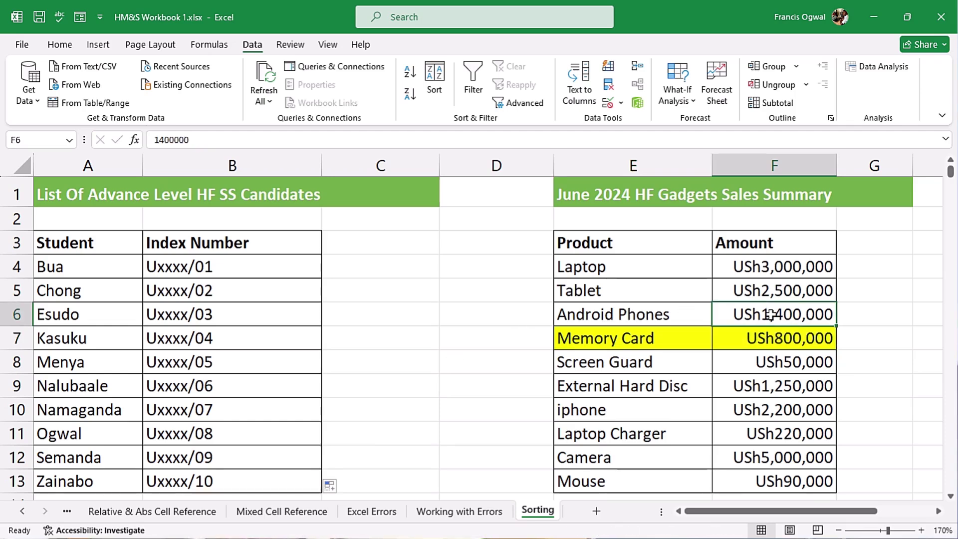
pyautogui.click(62, 47)
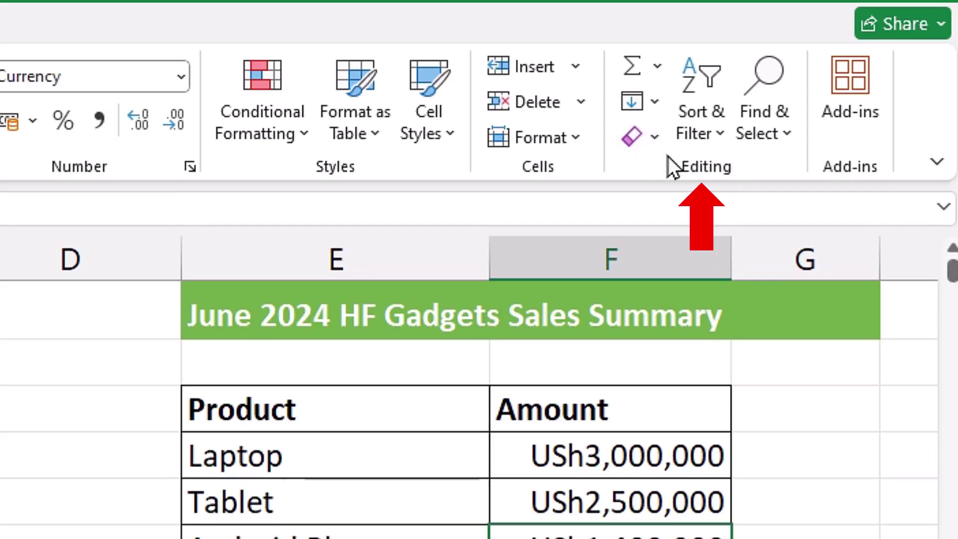
pyautogui.click(717, 134)
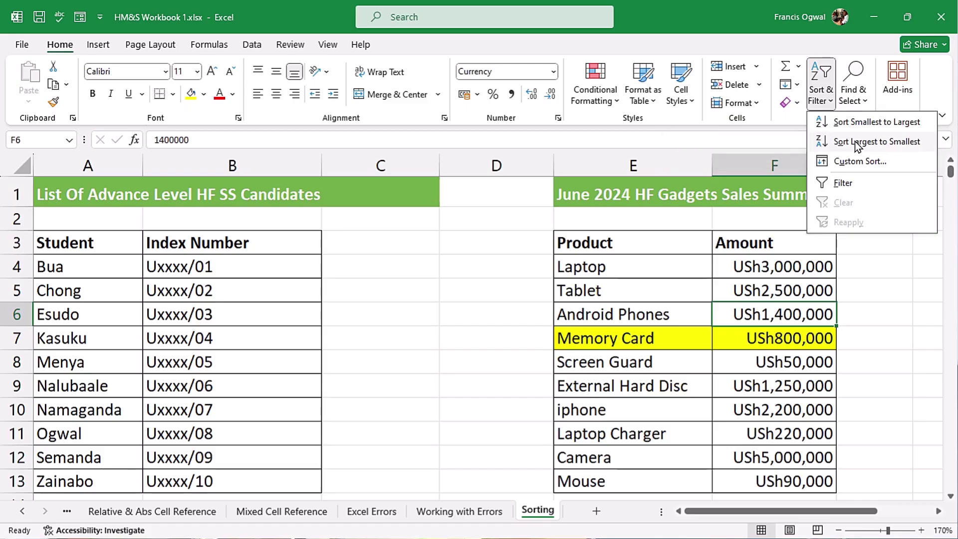
pyautogui.click(756, 218)
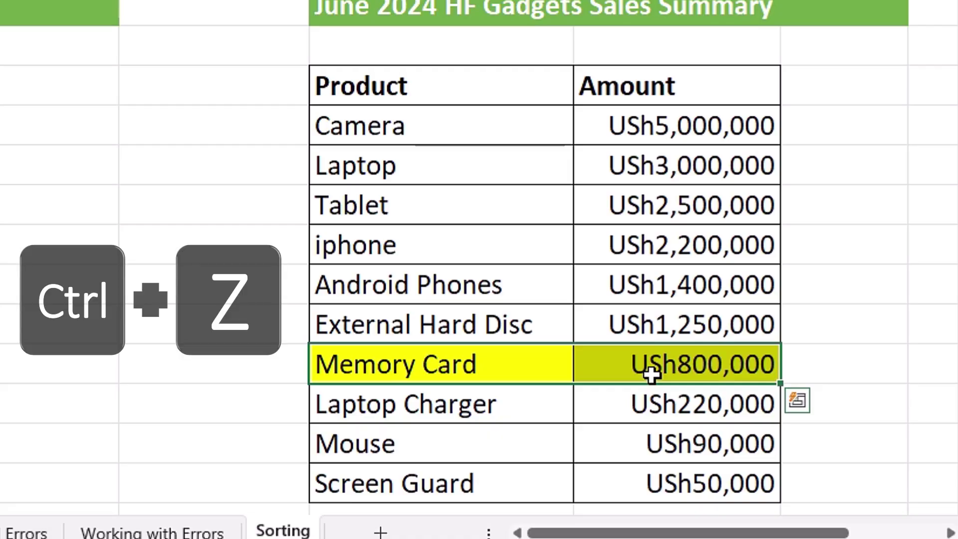
pyautogui.hotkey('ctrl', 'z')
pyautogui.click(676, 204)
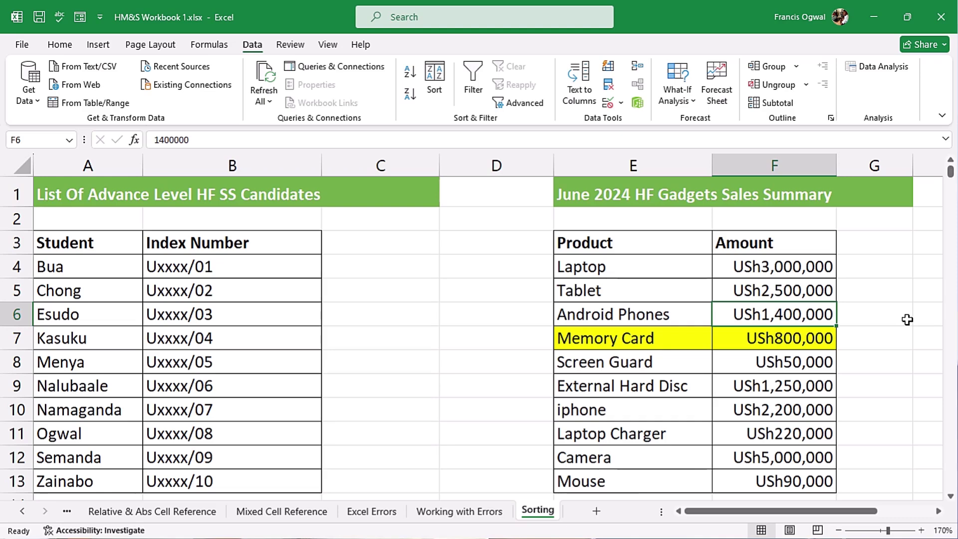
# Sort the candidates list in descending order by student name.
pyautogui.hotkey('alt', 'a')
pyautogui.press('s')
pyautogui.press('d')
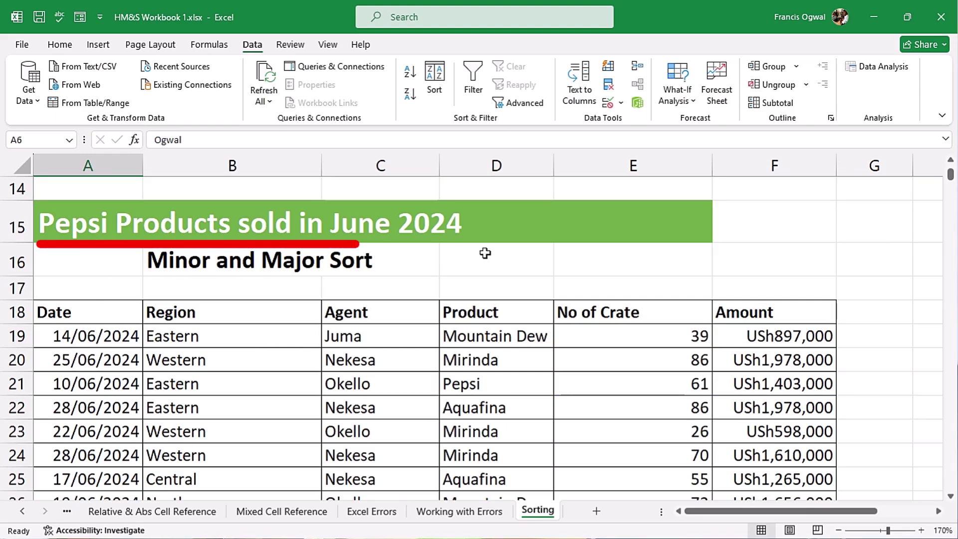
# Examine the Pepsi Products table's columns and compare the sort options offered for its Date, Region and No of Crate data.
pyautogui.click(173, 337)
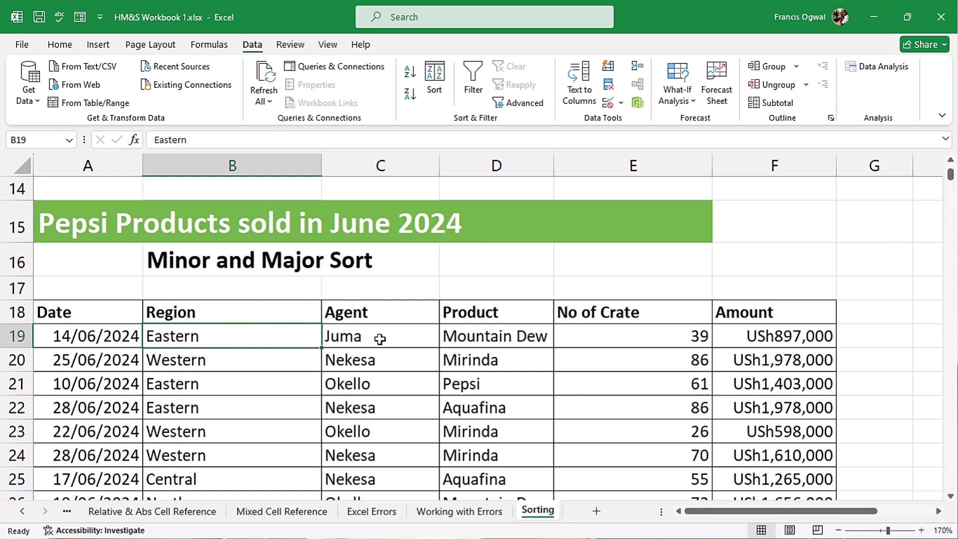
pyautogui.click(379, 338)
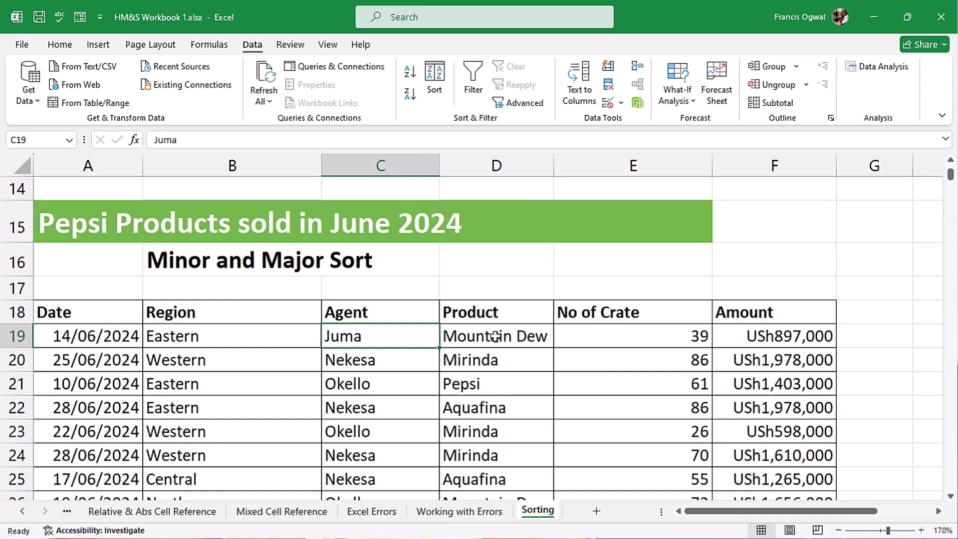
pyautogui.scroll(-1, 494, 337)
pyautogui.click(240, 290)
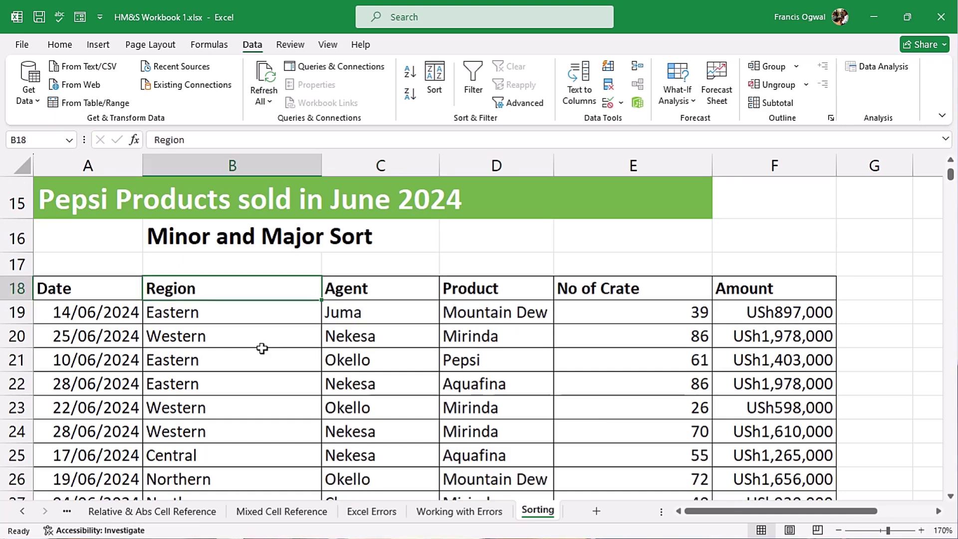
pyautogui.click(81, 315)
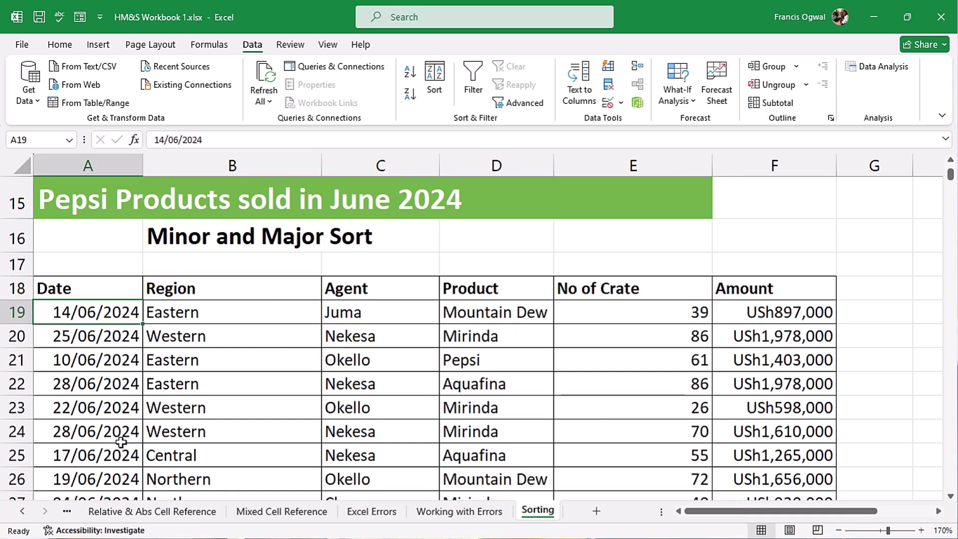
pyautogui.rightClick(110, 315)
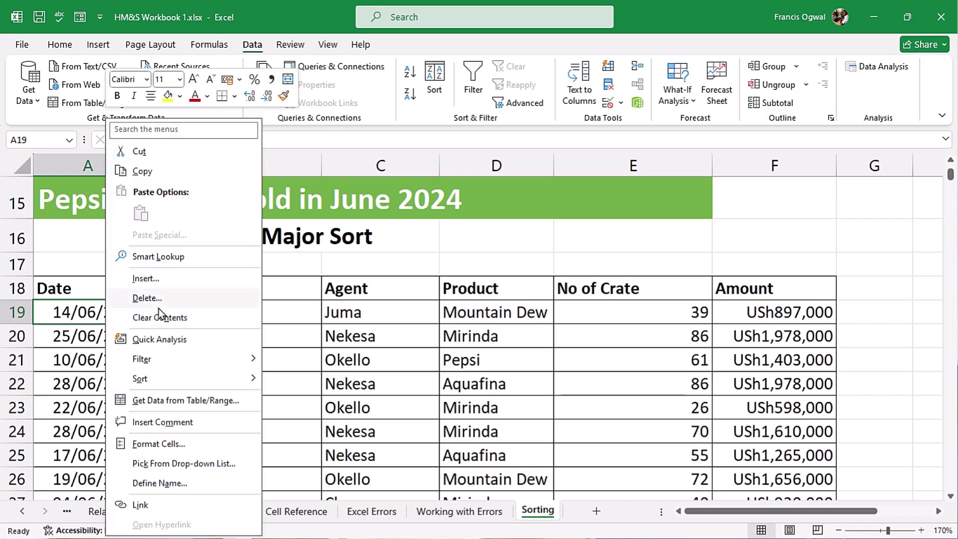
pyautogui.moveTo(207, 383)
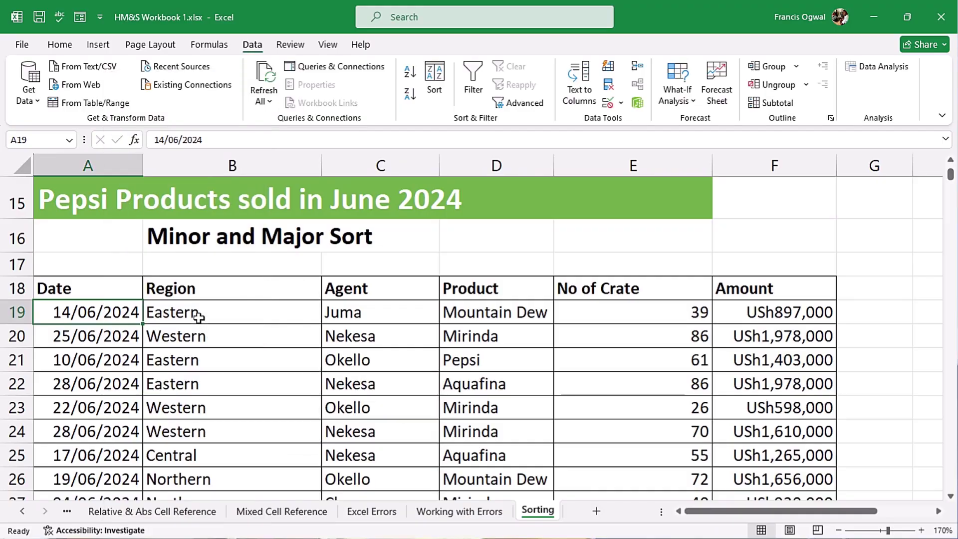
pyautogui.click(199, 317)
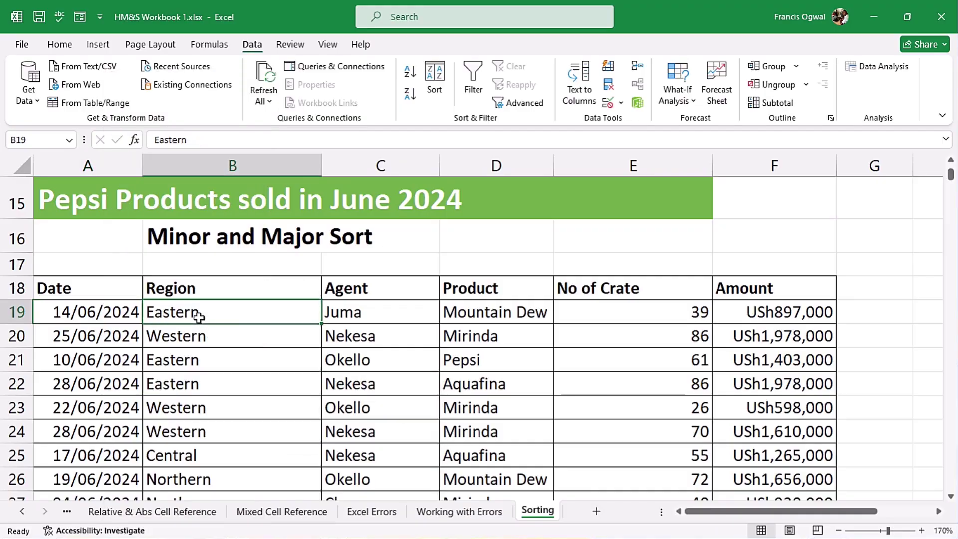
pyautogui.rightClick(227, 317)
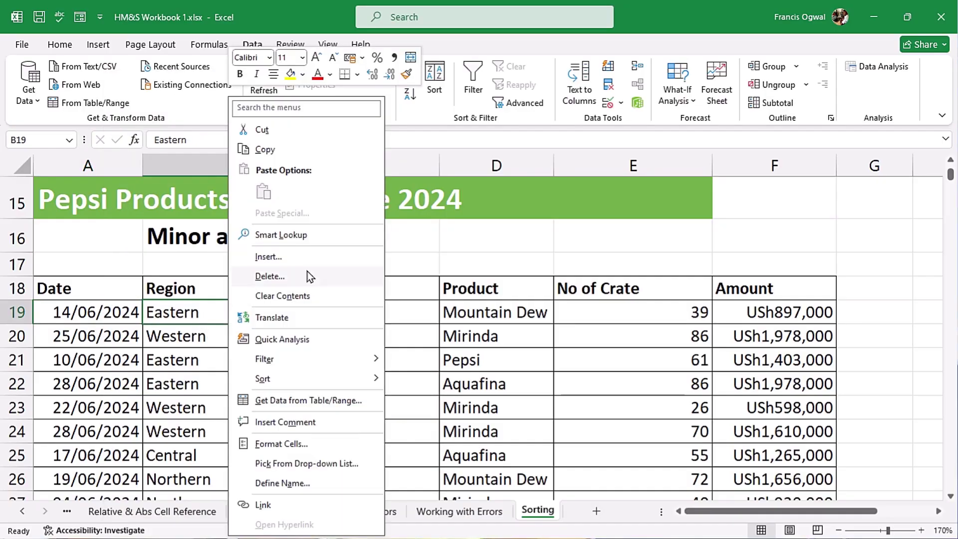
pyautogui.moveTo(332, 385)
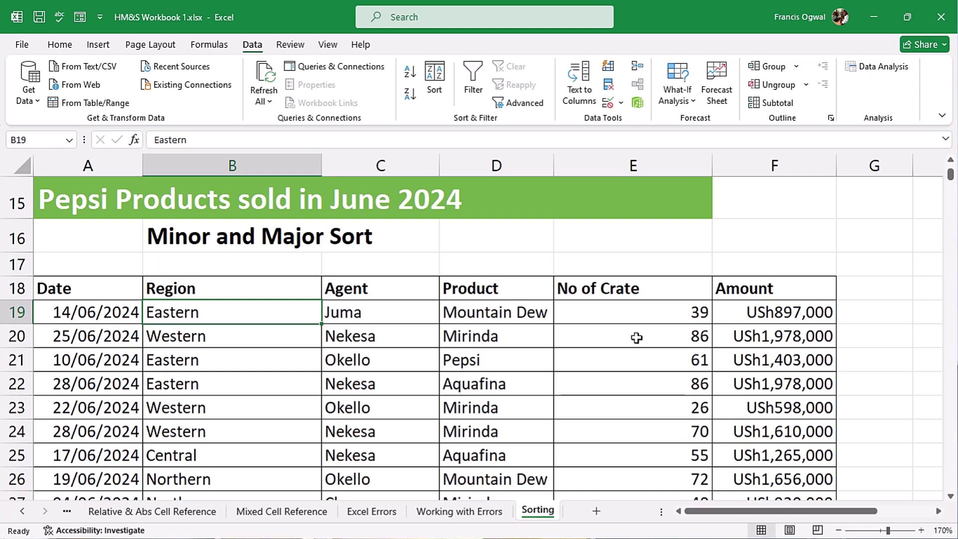
pyautogui.click(637, 338)
pyautogui.rightClick(623, 340)
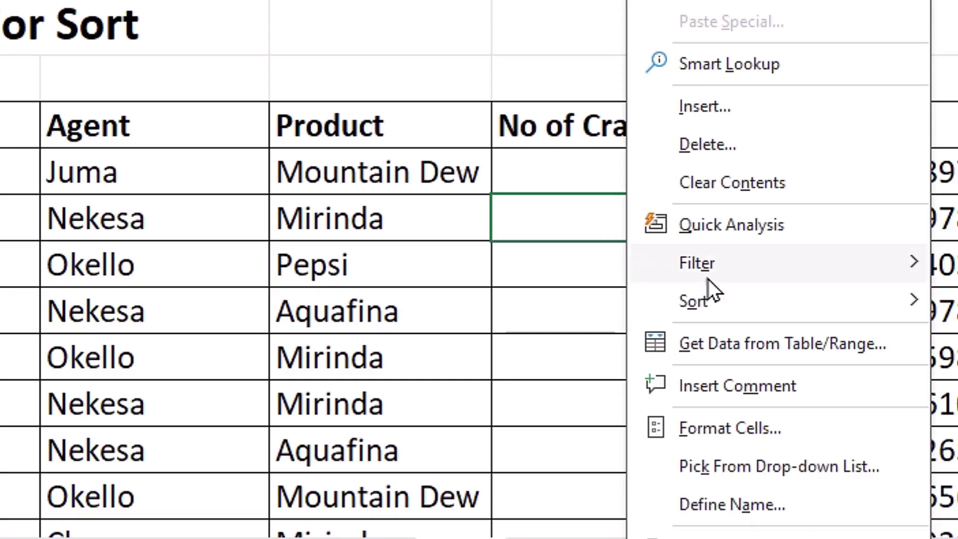
pyautogui.moveTo(671, 376)
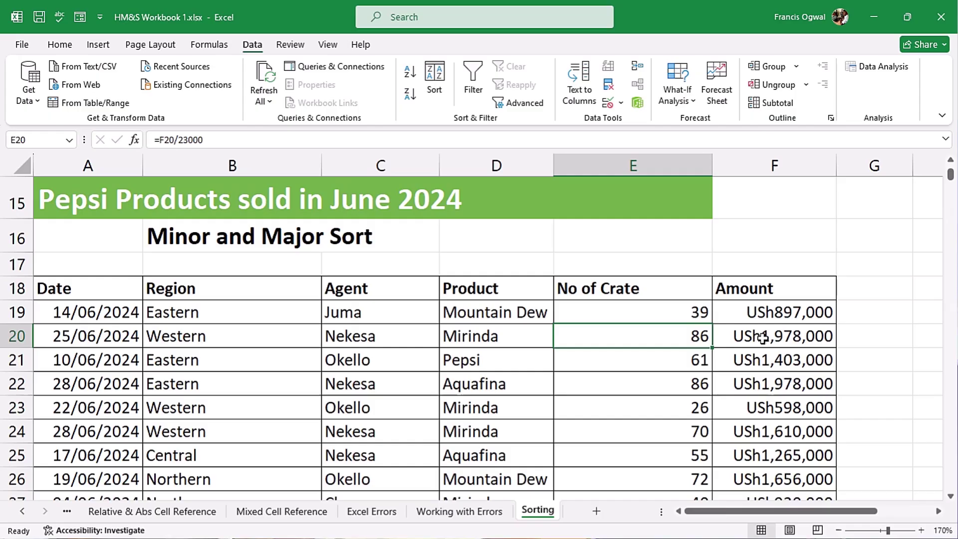
pyautogui.click(899, 222)
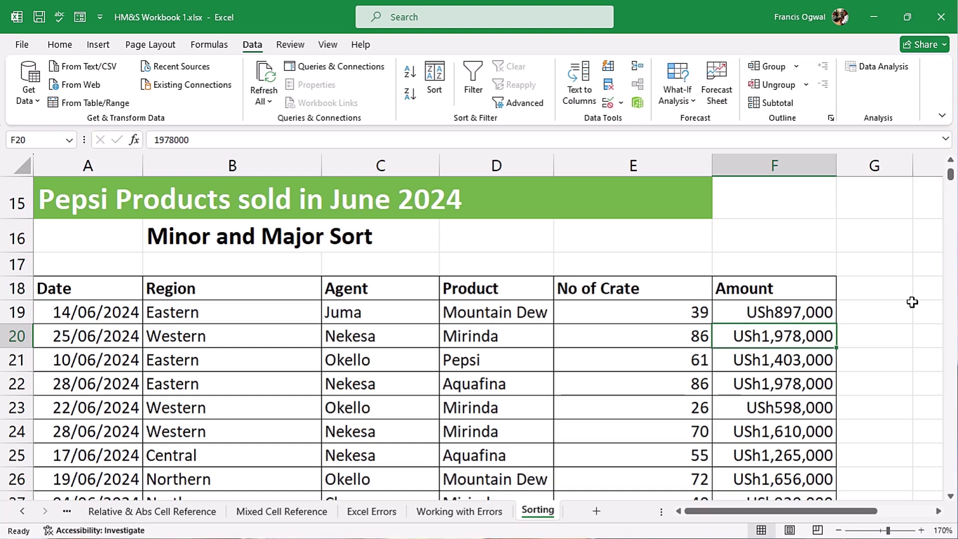
# Sort the Pepsi Products table under Minor and Major Sort by Amount from largest to smallest.
pyautogui.press('Up')
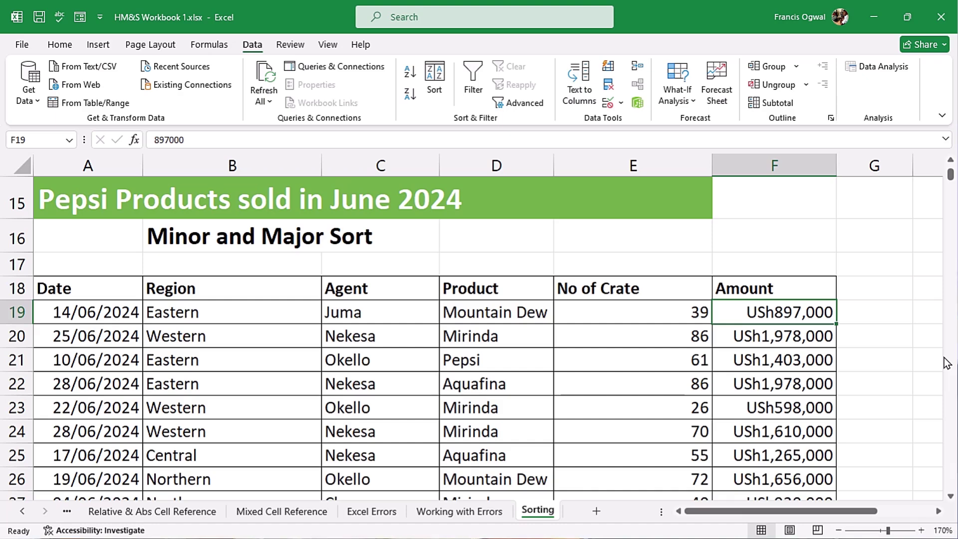
pyautogui.rightClick(788, 318)
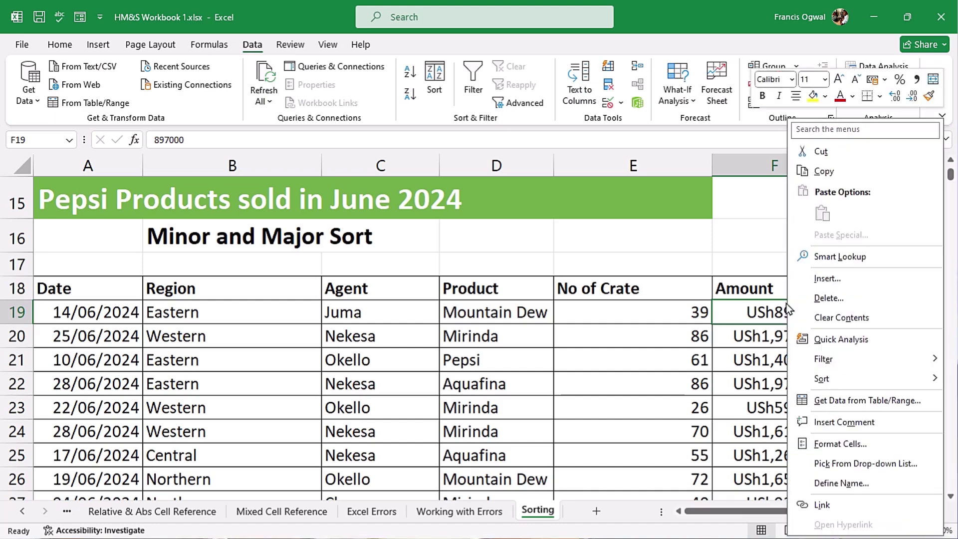
pyautogui.moveTo(824, 379)
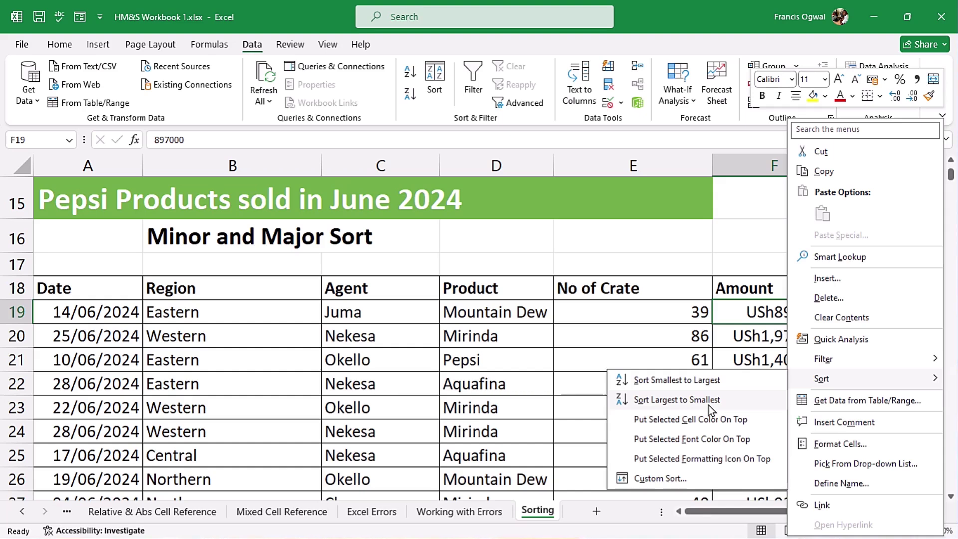
pyautogui.click(708, 400)
# Sort the Pepsi Products table by Agent in ascending order.
pyautogui.click(379, 312)
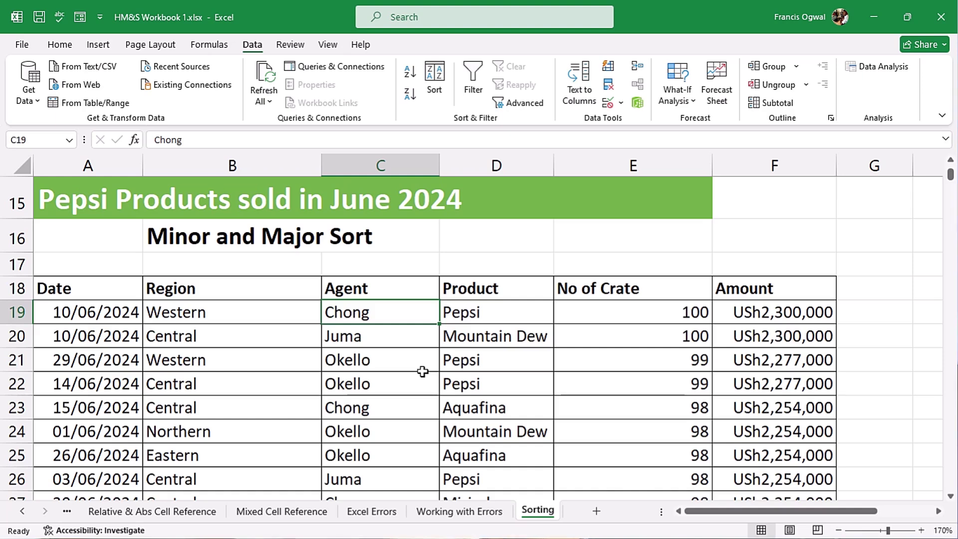
pyautogui.hotkey('alt', 'a')
pyautogui.press('s')
pyautogui.press('a')
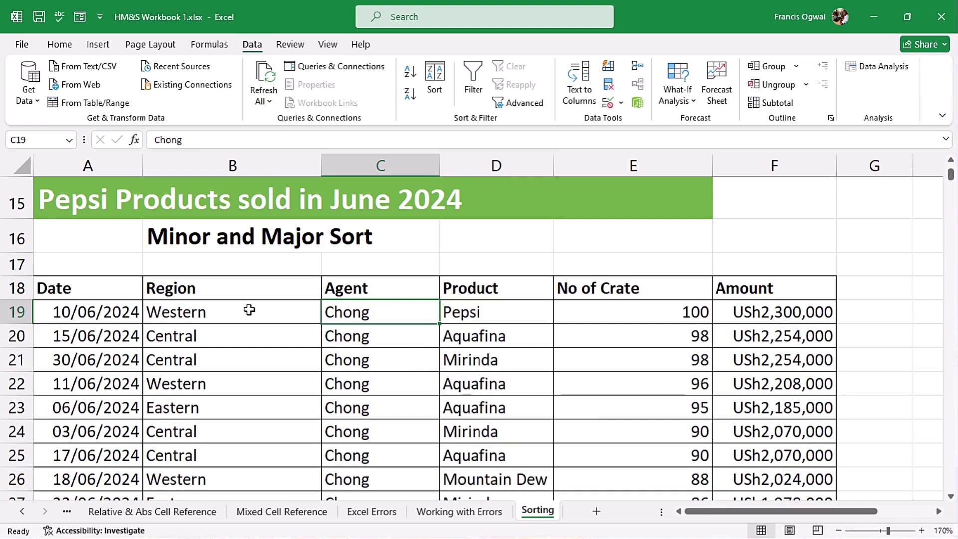
# Sort the Pepsi Products table by Region in ascending order as the major sort.
pyautogui.click(234, 315)
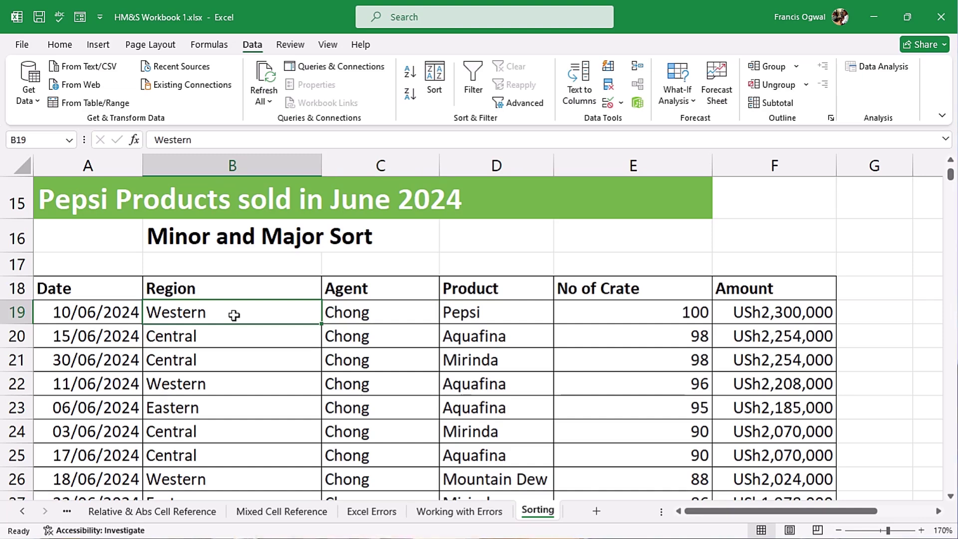
pyautogui.hotkey('alt', 'a')
pyautogui.press('s')
pyautogui.press('a')
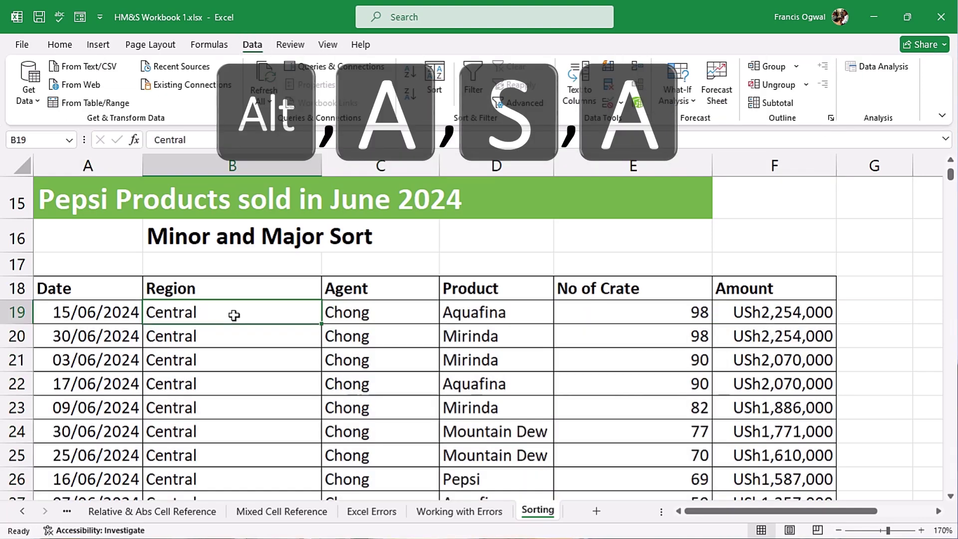
# Examine how the first agent's Central region rows are ordered by Region, Agent and Amount, down to row 38.
pyautogui.scroll(-1, 220, 359)
pyautogui.moveTo(200, 215); pyautogui.dragTo(204, 442)
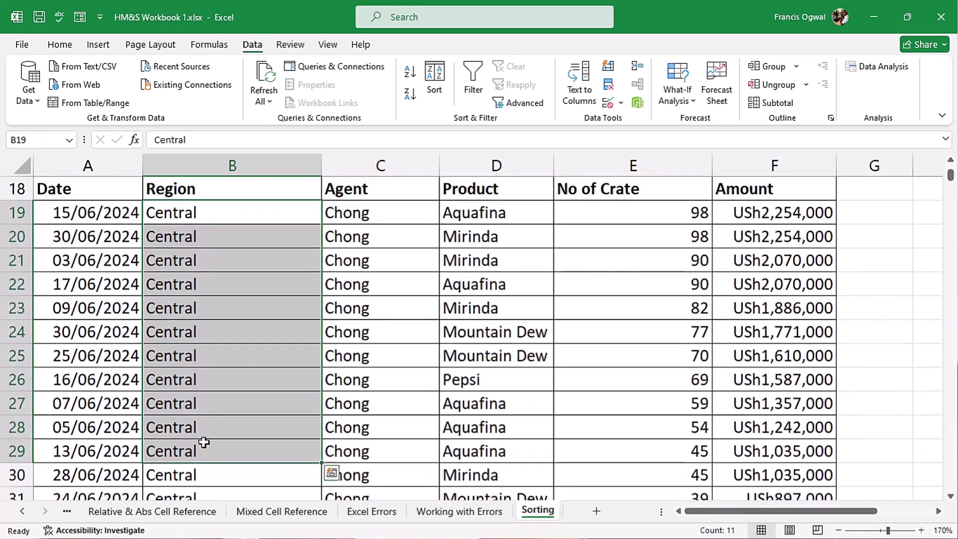
pyautogui.click(366, 217)
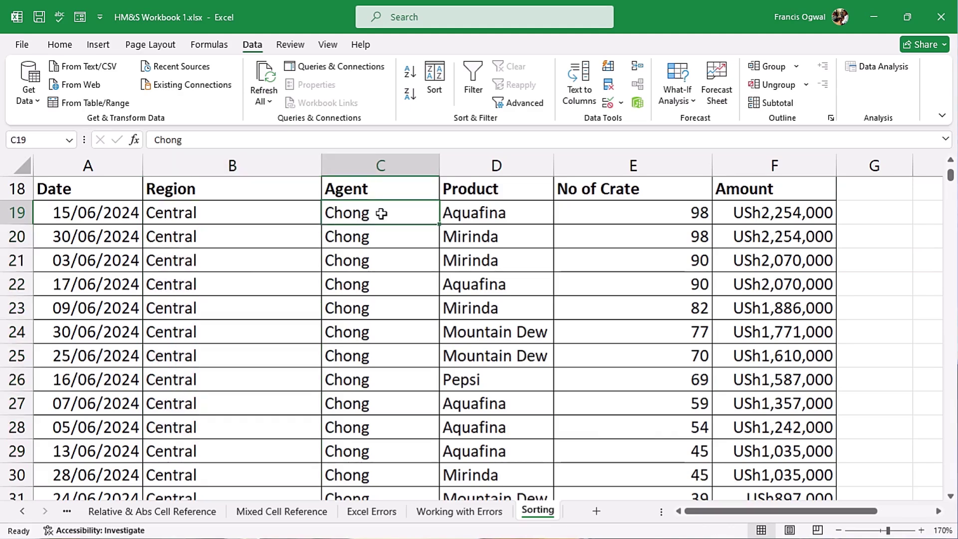
pyautogui.scroll(-9, 361, 231)
pyautogui.scroll(9, 359, 230)
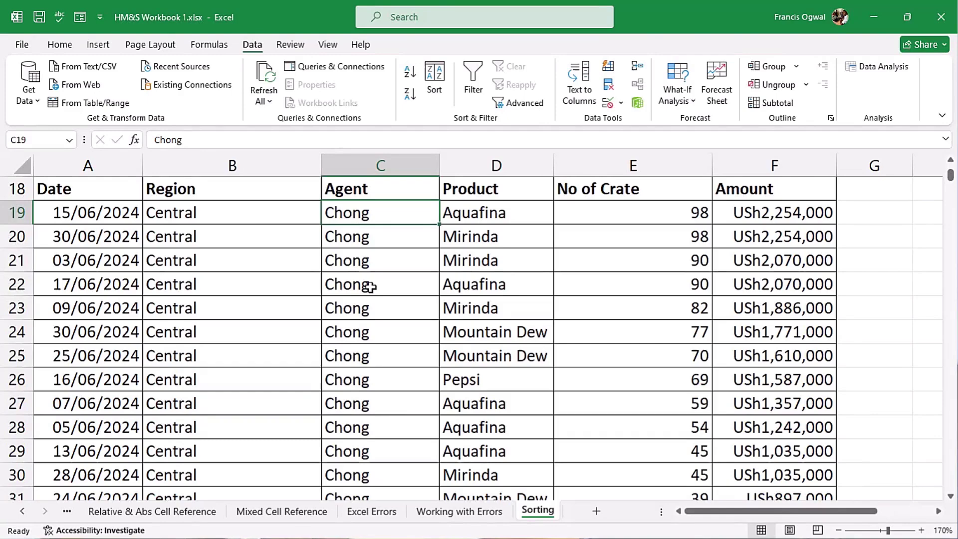
pyautogui.scroll(-4, 369, 285)
pyautogui.scroll(-1, 369, 286)
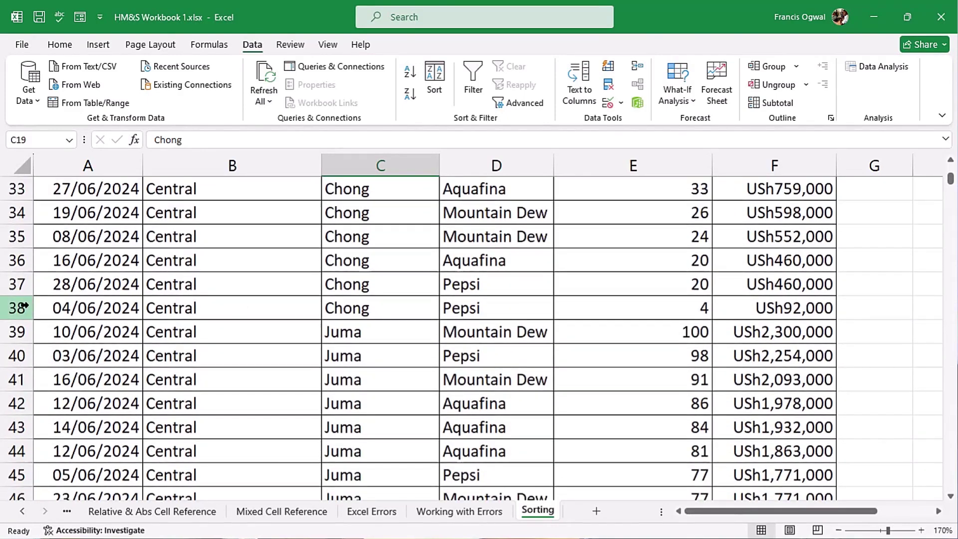
pyautogui.moveTo(60, 307); pyautogui.dragTo(721, 306)
pyautogui.scroll(1, 406, 310)
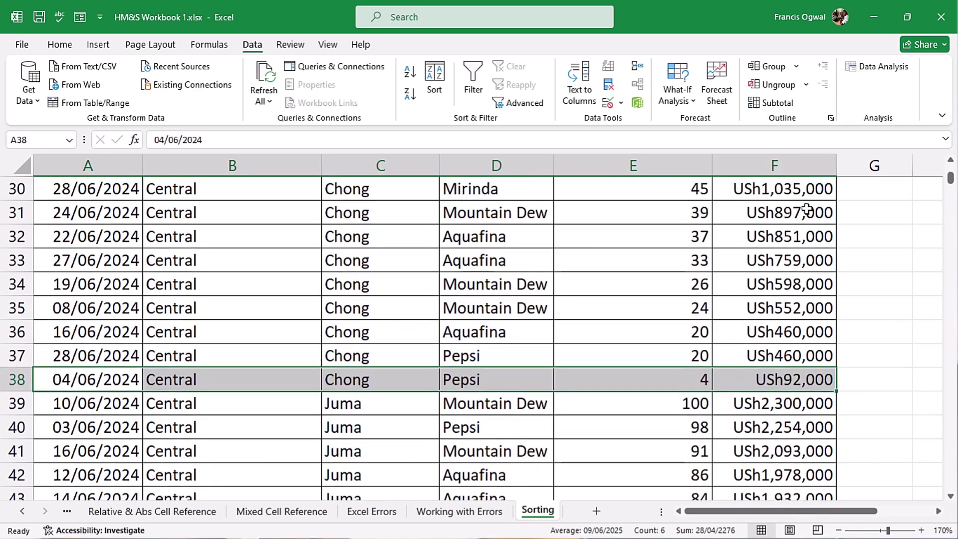
pyautogui.scroll(1, 808, 219)
pyautogui.scroll(1, 799, 192)
pyautogui.scroll(1, 794, 194)
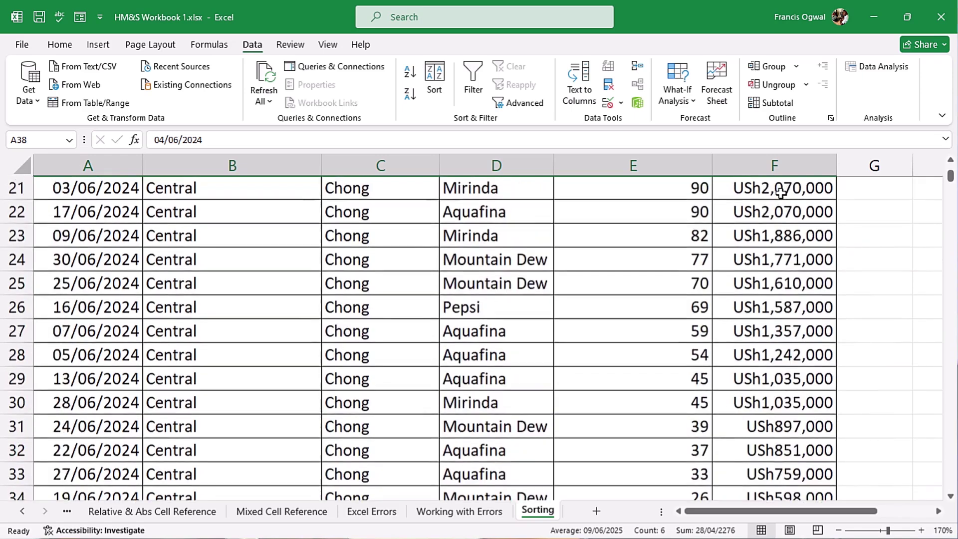
pyautogui.scroll(2, 778, 224)
pyautogui.scroll(-5, 778, 340)
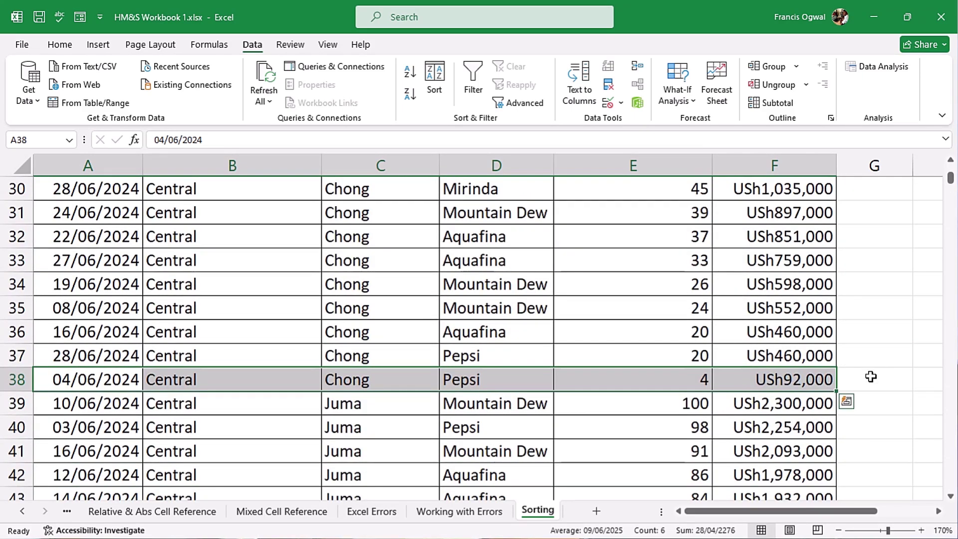
pyautogui.scroll(-2, 549, 349)
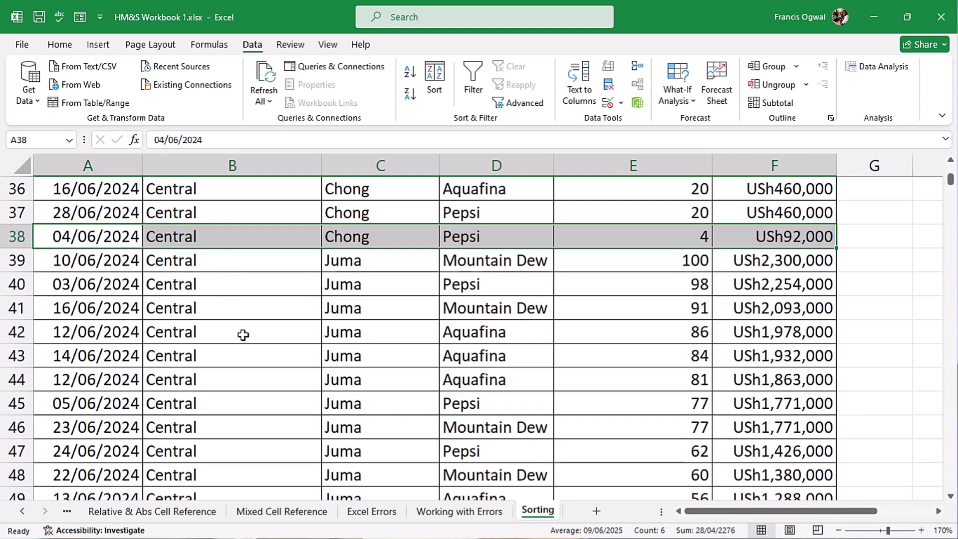
# Examine the remaining agents in the Central region and the start of the Eastern region to check the nested sort order.
pyautogui.moveTo(366, 264); pyautogui.dragTo(366, 417)
pyautogui.scroll(-15, 364, 320)
pyautogui.scroll(-10, 361, 322)
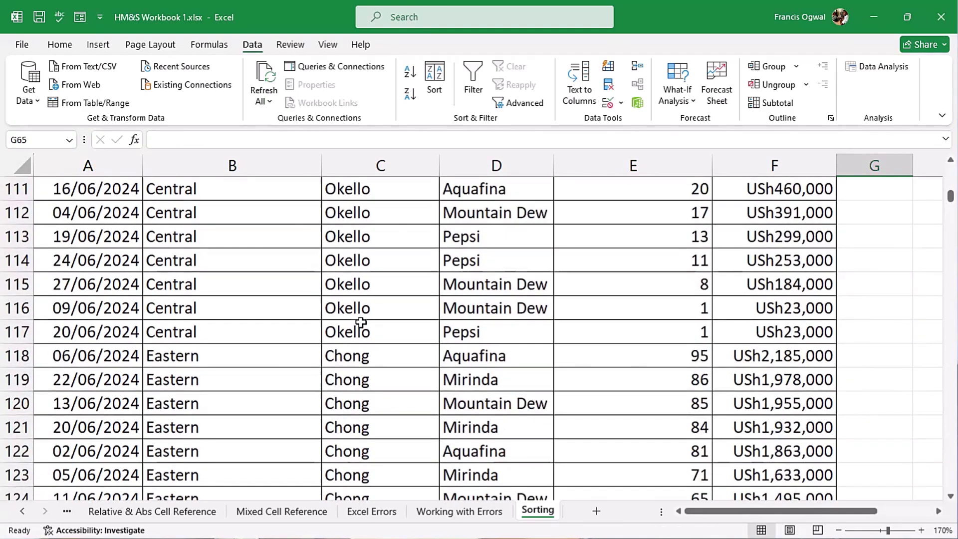
pyautogui.click(172, 357)
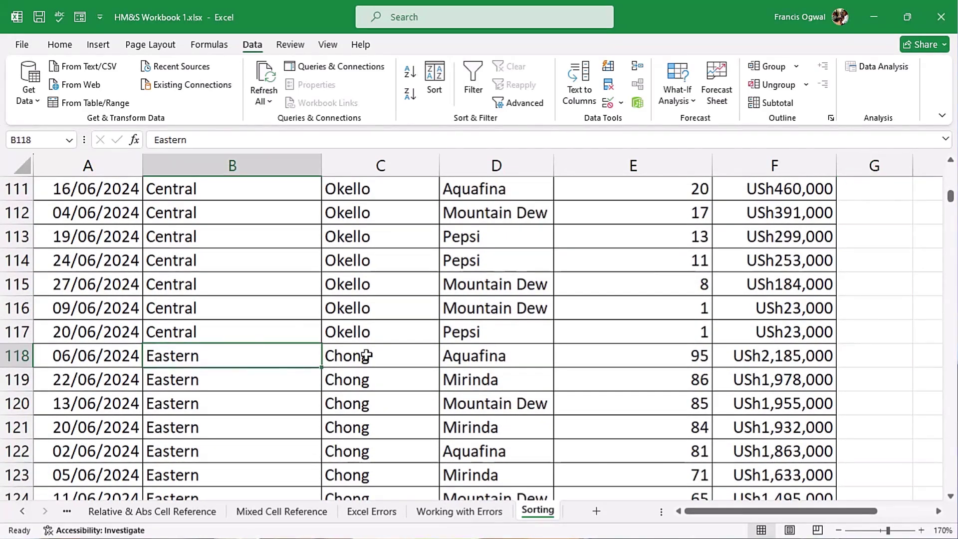
pyautogui.moveTo(352, 356); pyautogui.dragTo(367, 403)
pyautogui.hotkey('ctrl', 'Right')
pyautogui.scroll(1, 402, 352)
pyautogui.scroll(17, 402, 352)
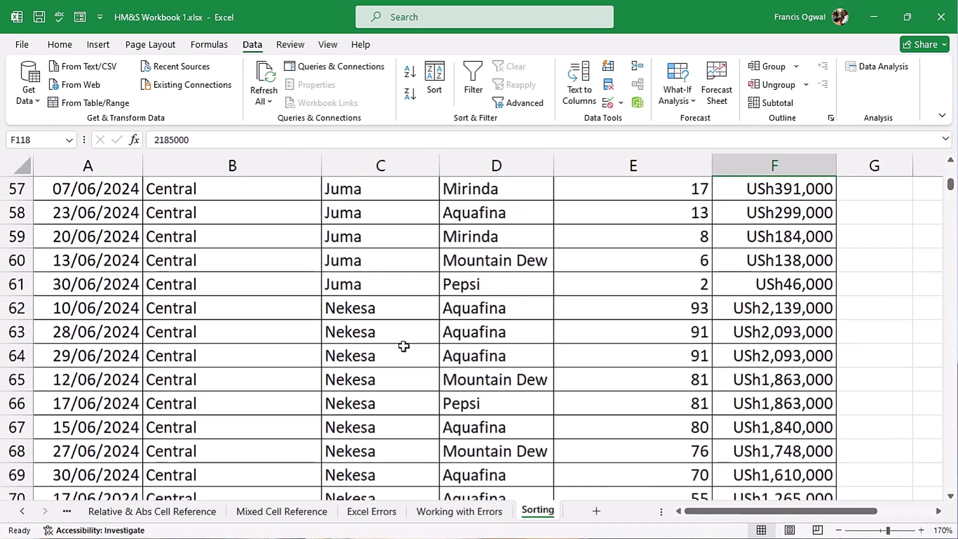
pyautogui.scroll(5, 404, 346)
pyautogui.scroll(11, 404, 346)
pyautogui.scroll(-1, 200, 384)
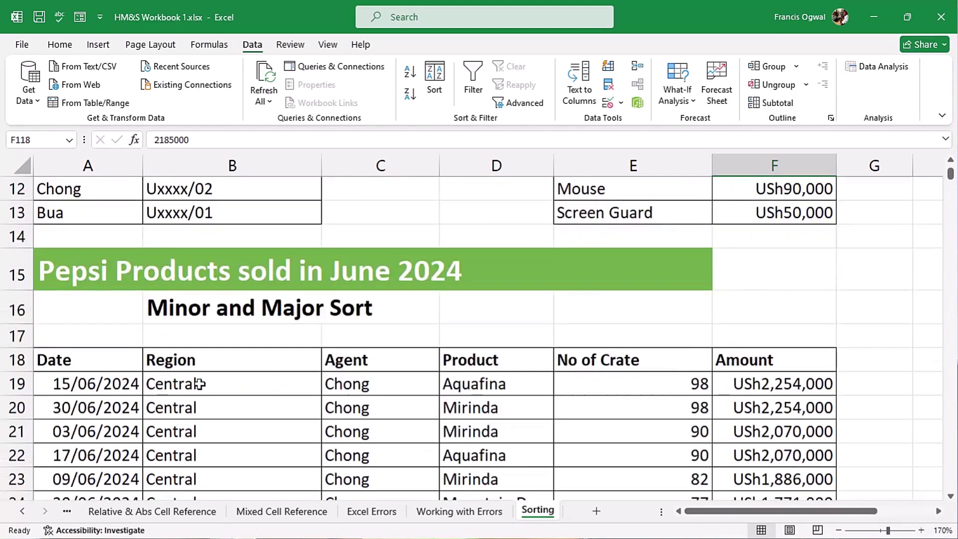
pyautogui.scroll(-1, 200, 384)
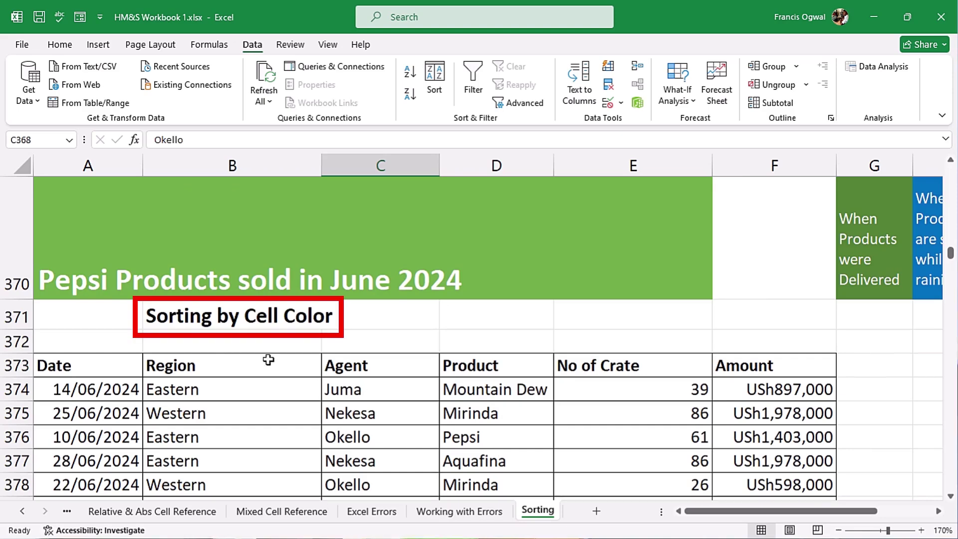
# Examine the Sorting by Cell Color table for colour-filled rows, including the dark blue row 409.
pyautogui.click(235, 412)
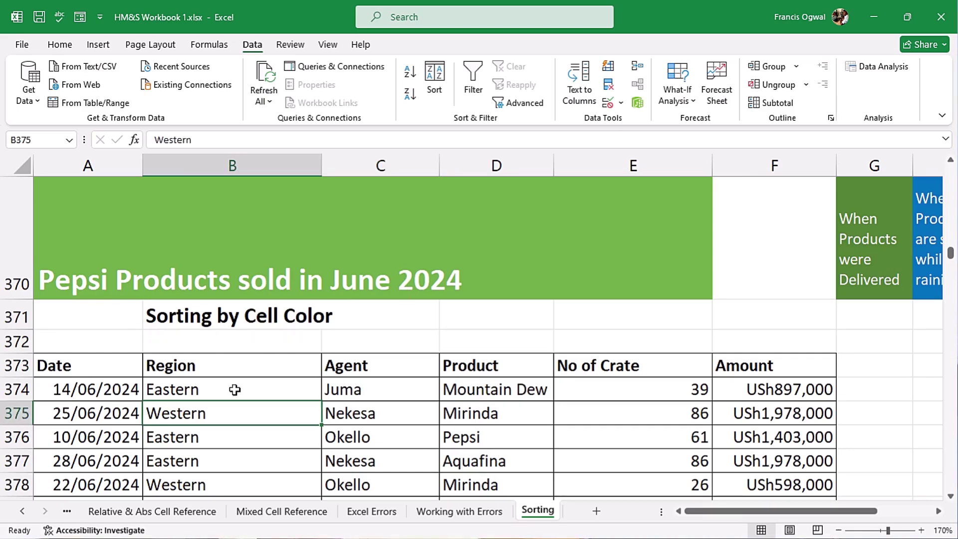
pyautogui.scroll(-6, 235, 368)
pyautogui.scroll(-1, 243, 342)
pyautogui.moveTo(92, 355); pyautogui.dragTo(762, 346)
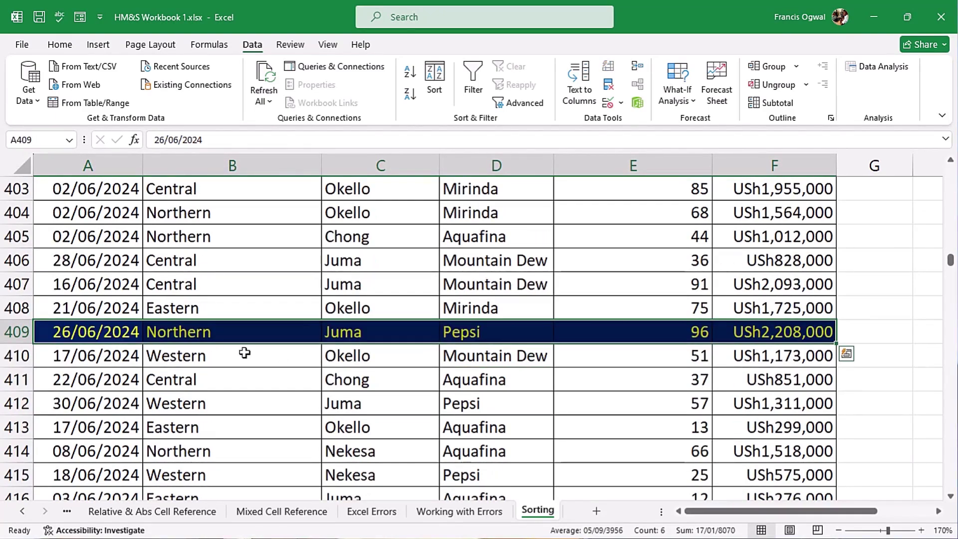
pyautogui.click(244, 339)
pyautogui.scroll(-11, 245, 334)
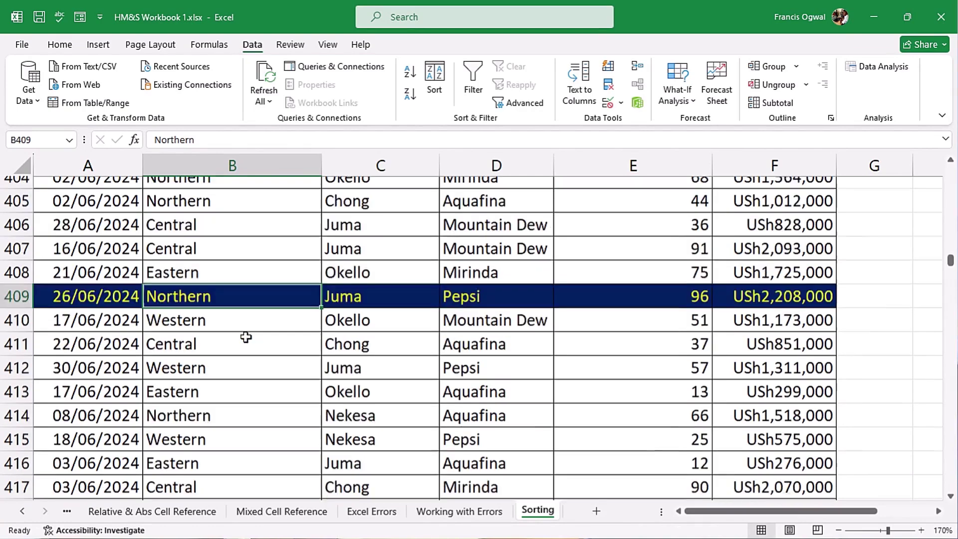
# Review the Color Codings legend in G370:I370 for the meaning of the green, blue and dark blue fills.
pyautogui.scroll(-3, 246, 330)
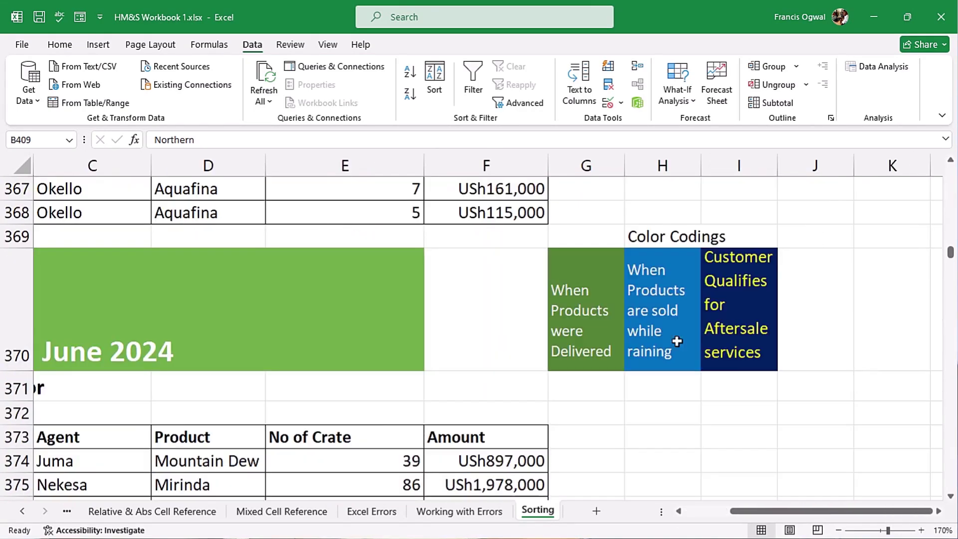
pyautogui.click(638, 407)
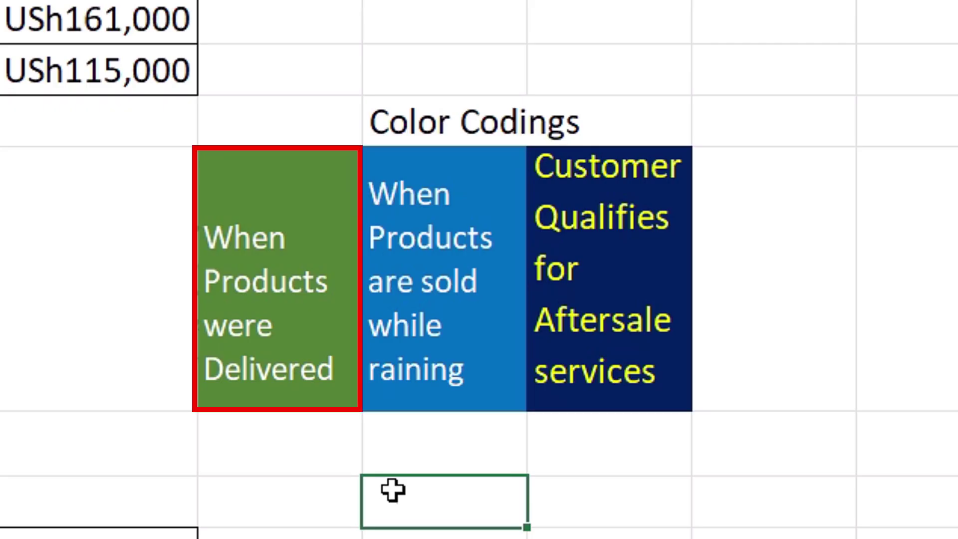
pyautogui.click(297, 203)
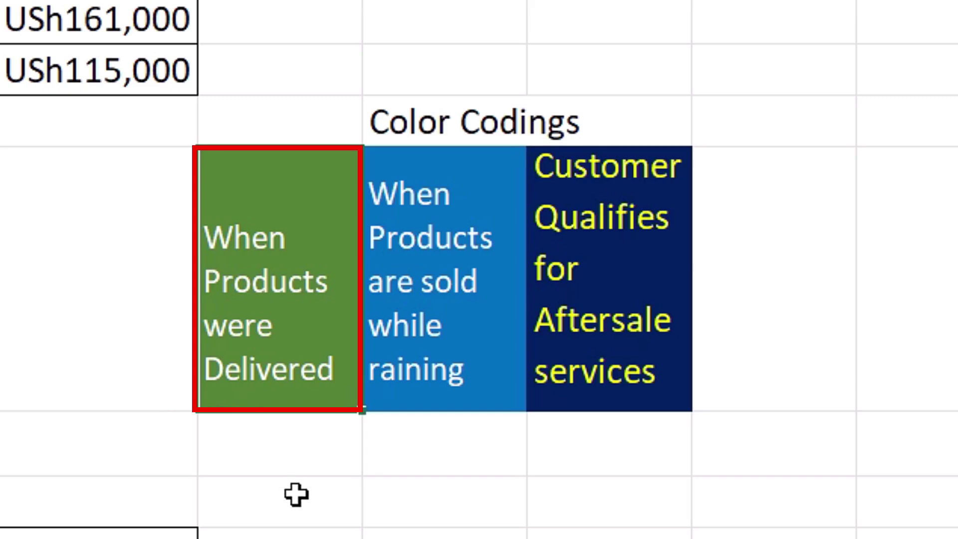
pyautogui.click(479, 332)
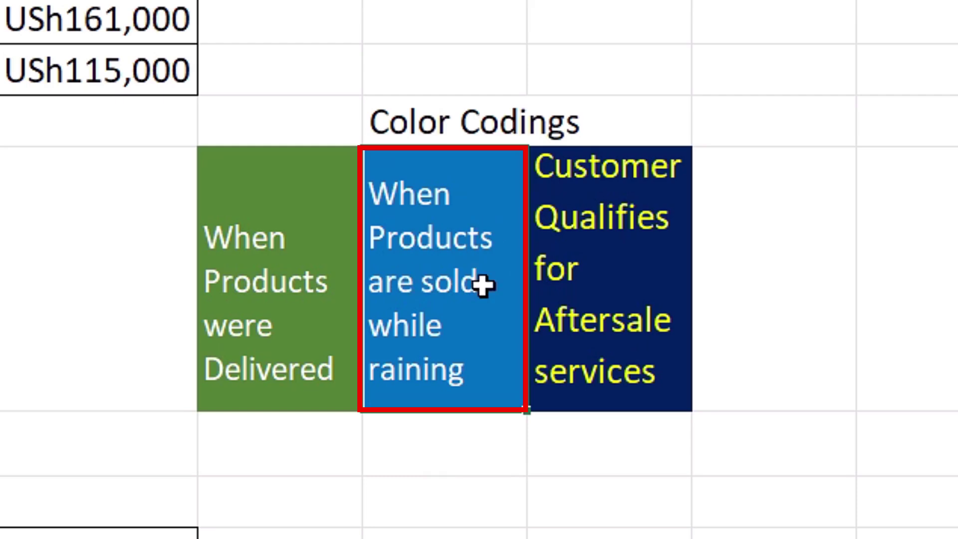
pyautogui.press('Right')
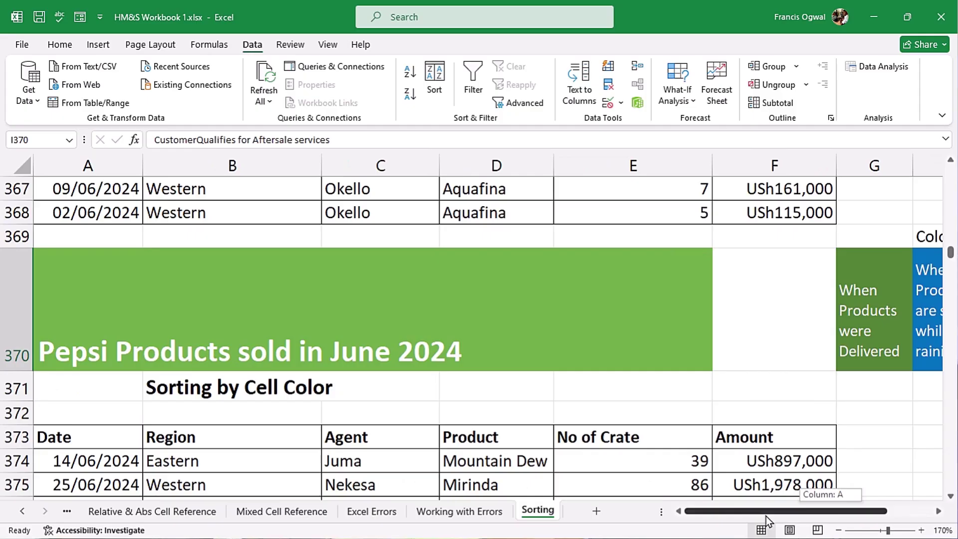
# Sort the Sorting by Cell Color table to put the green cell color of Region cell B398 on top.
pyautogui.scroll(-2, 502, 429)
pyautogui.scroll(-14, 502, 429)
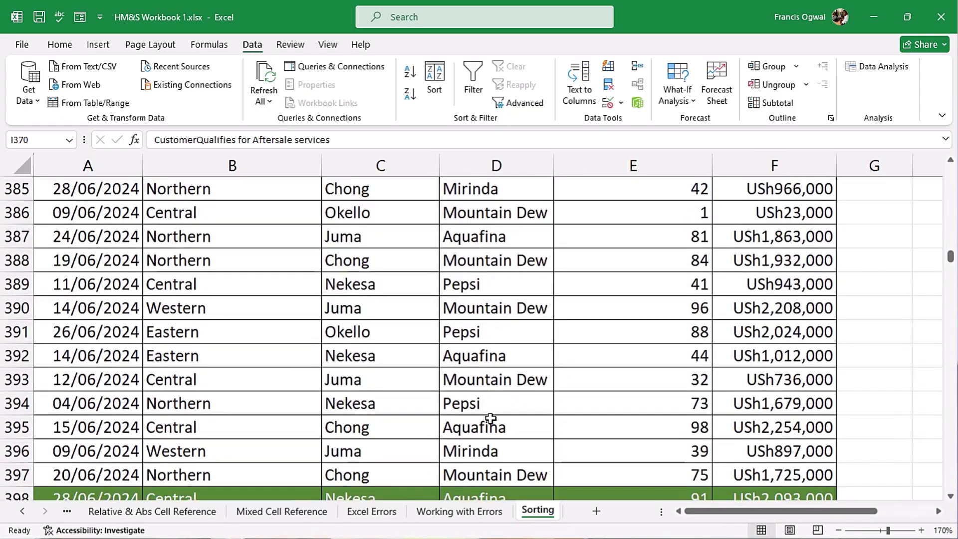
pyautogui.scroll(1, 491, 412)
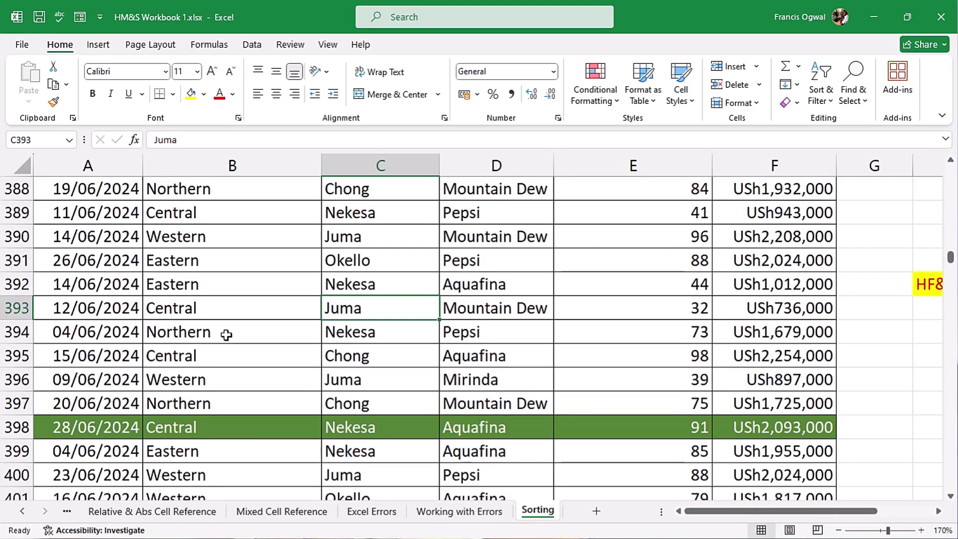
pyautogui.click(260, 428)
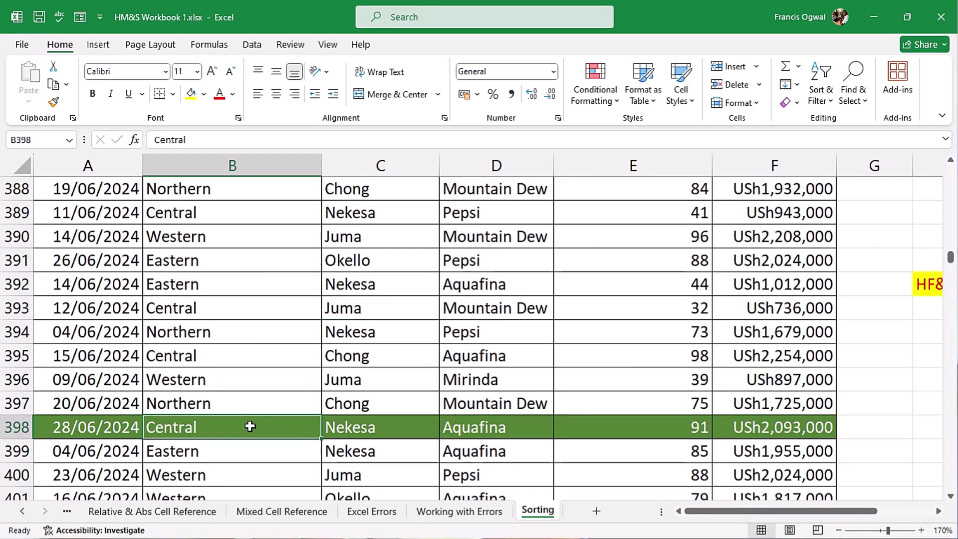
pyautogui.rightClick(255, 434)
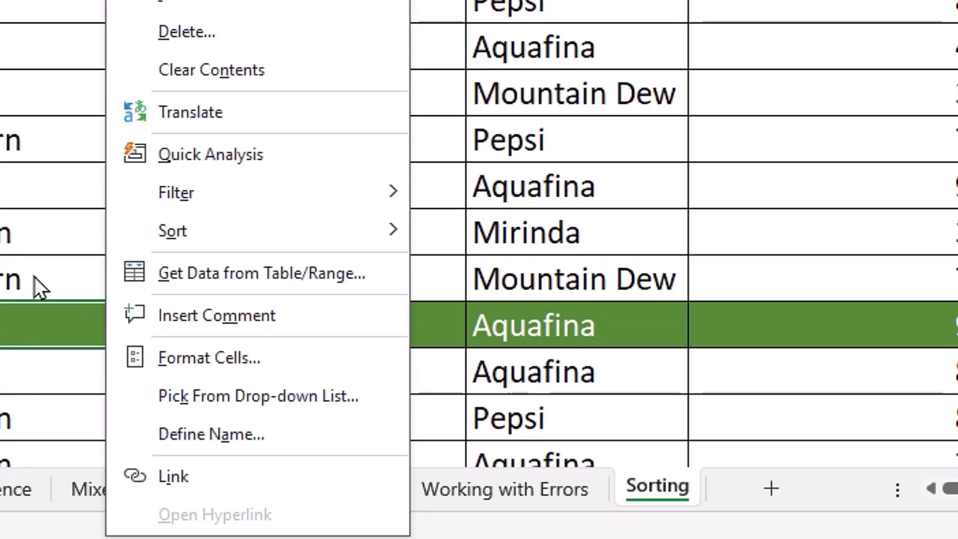
pyautogui.moveTo(194, 233)
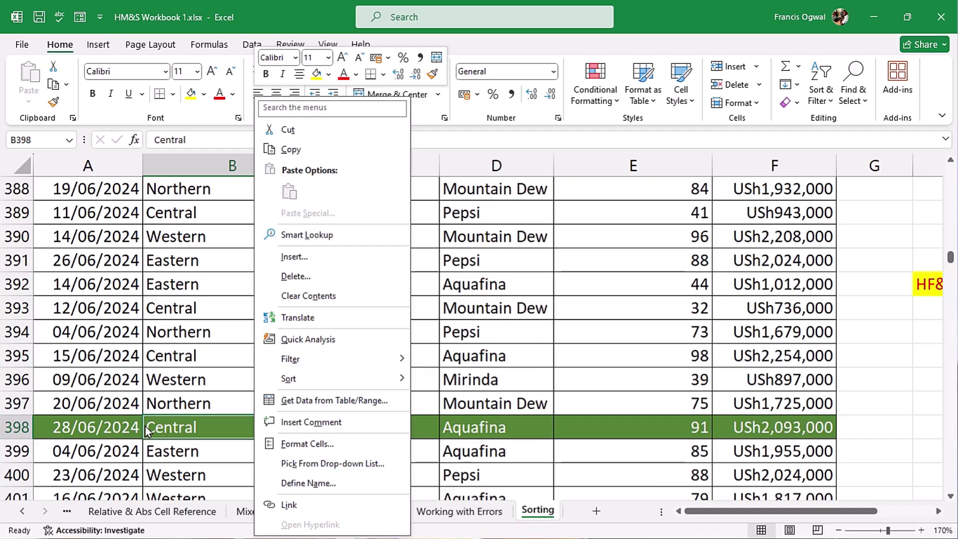
pyautogui.click(175, 424)
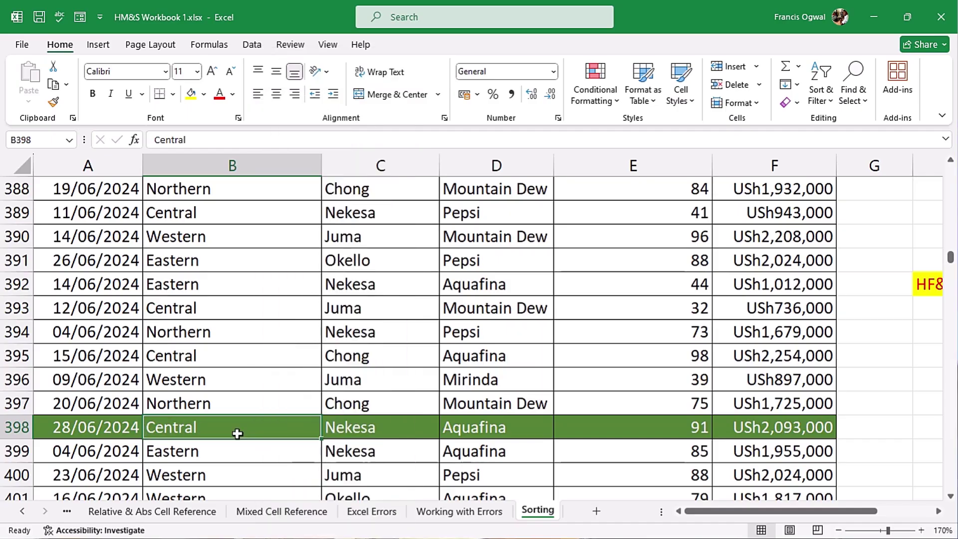
pyautogui.rightClick(221, 430)
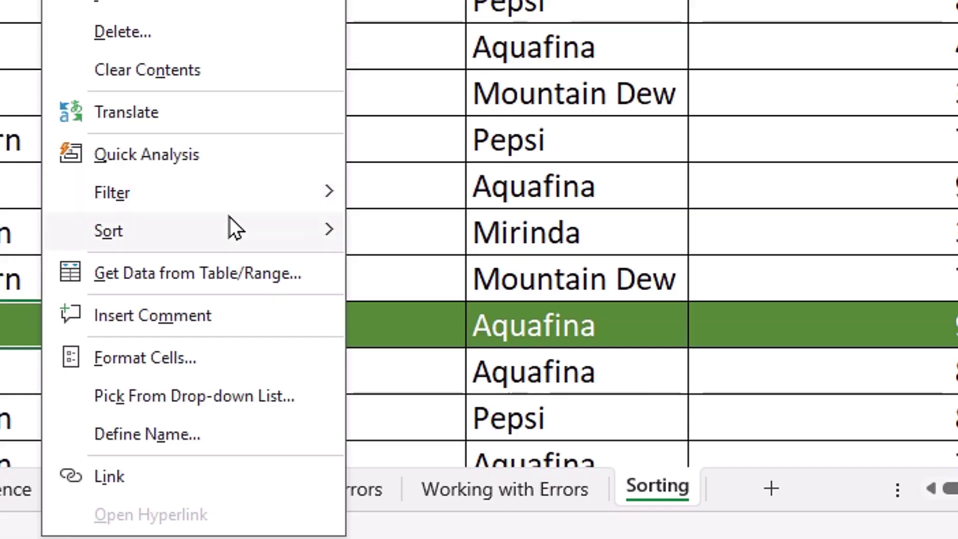
pyautogui.moveTo(318, 371)
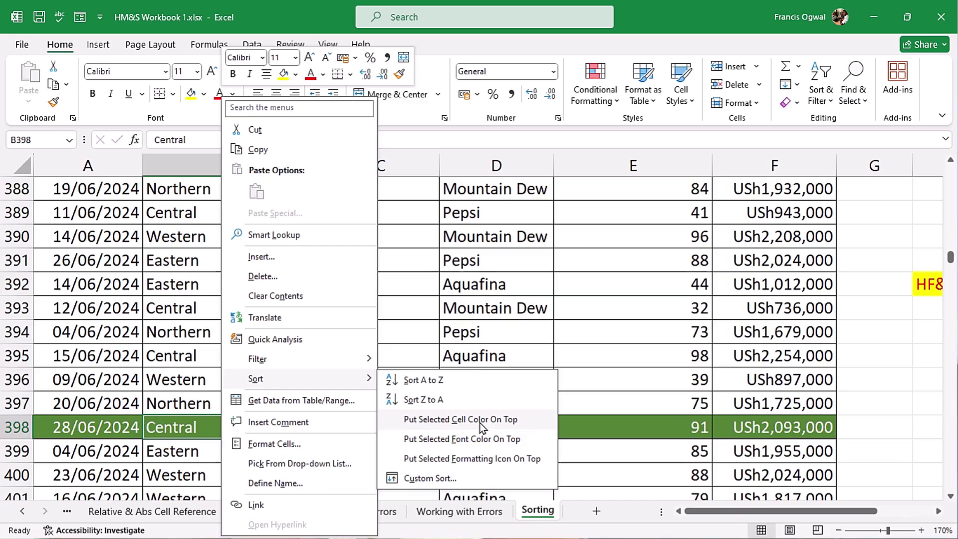
pyautogui.click(544, 317)
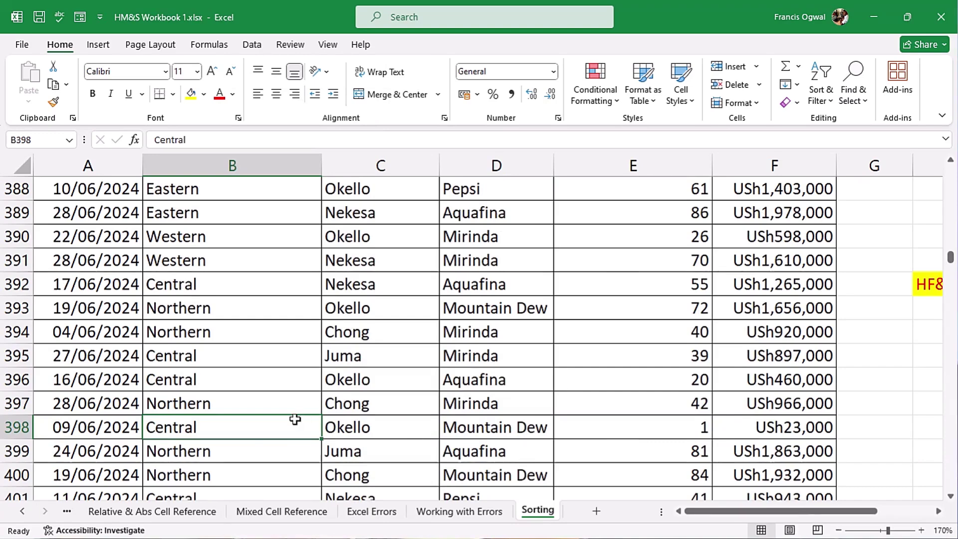
pyautogui.hotkey('ctrl', 'Up')
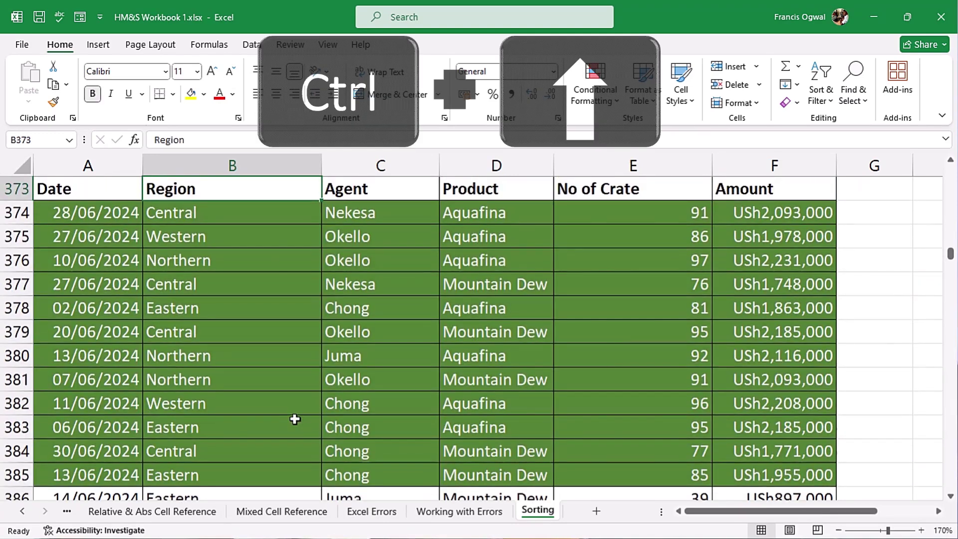
# Examine the grouped green rows under the header and check the rest of the table for rows in other fill colors.
pyautogui.click(241, 241)
pyautogui.click(273, 277)
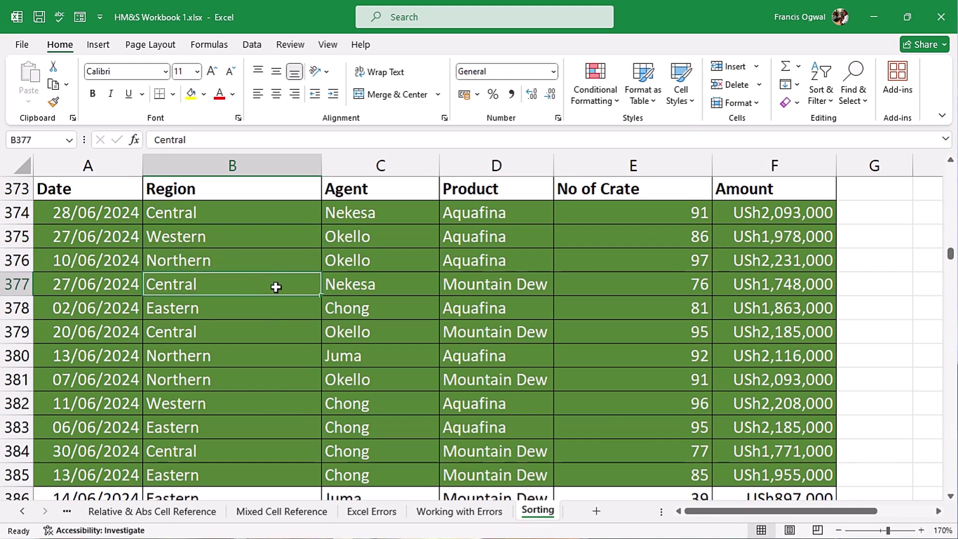
pyautogui.scroll(-4, 276, 285)
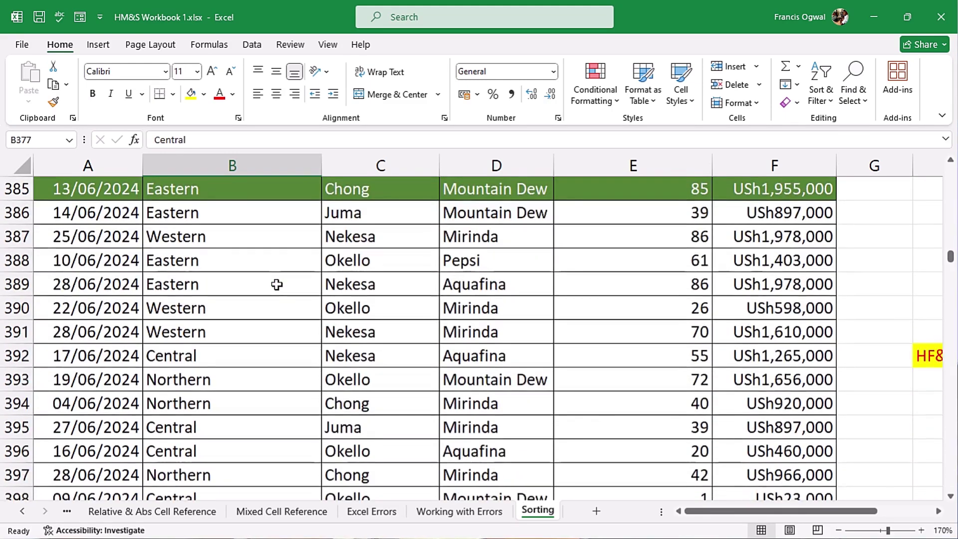
pyautogui.scroll(4, 277, 284)
pyautogui.scroll(2, 277, 284)
pyautogui.scroll(-8, 276, 286)
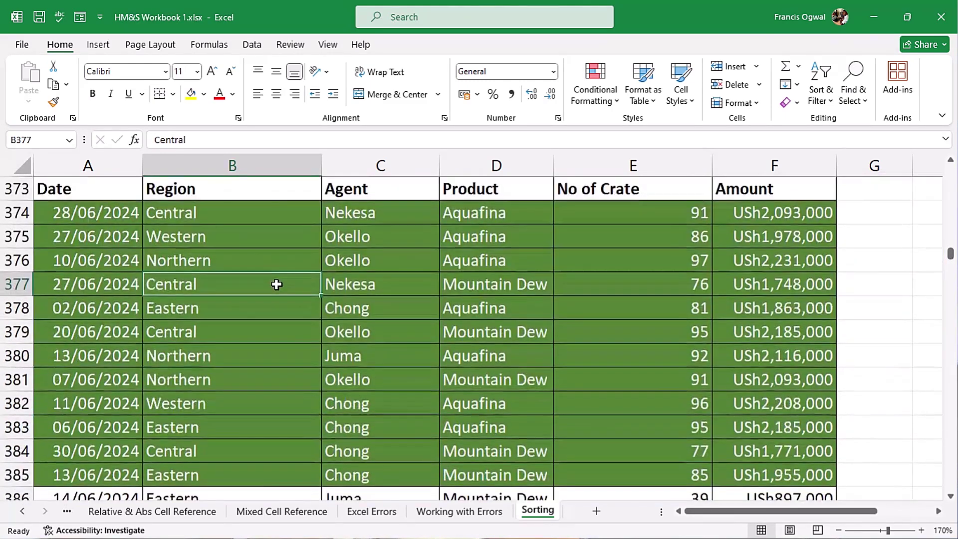
pyautogui.scroll(-20, 276, 288)
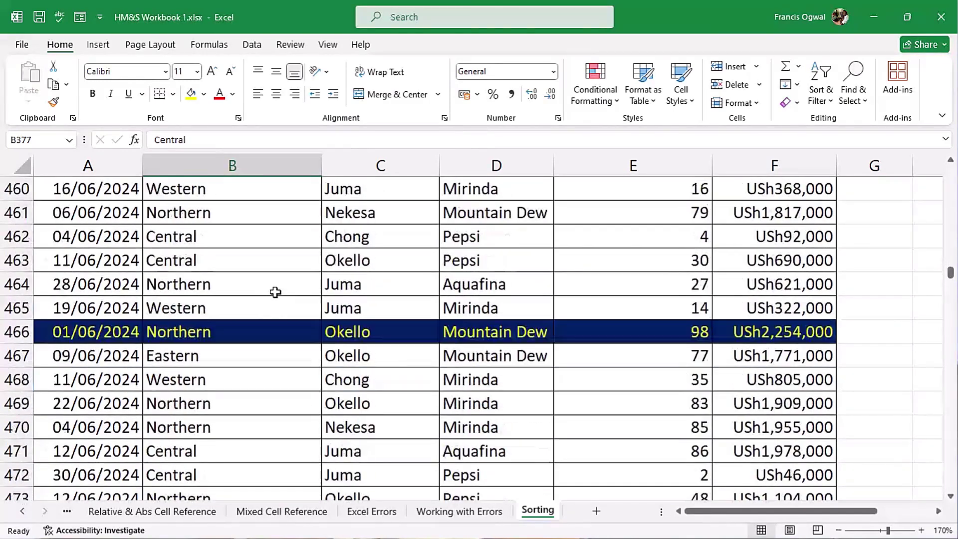
pyautogui.scroll(-13, 276, 292)
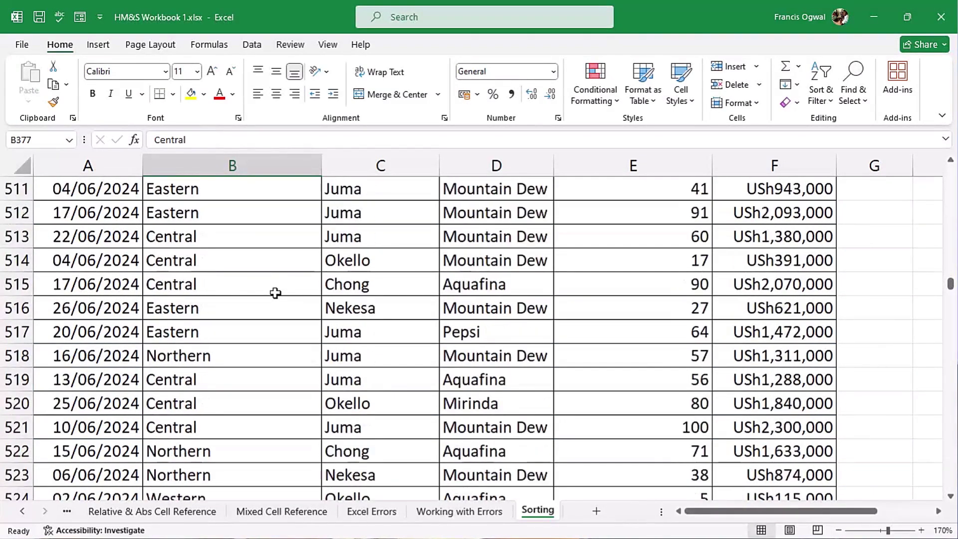
pyautogui.scroll(16, 276, 293)
pyautogui.scroll(20, 275, 293)
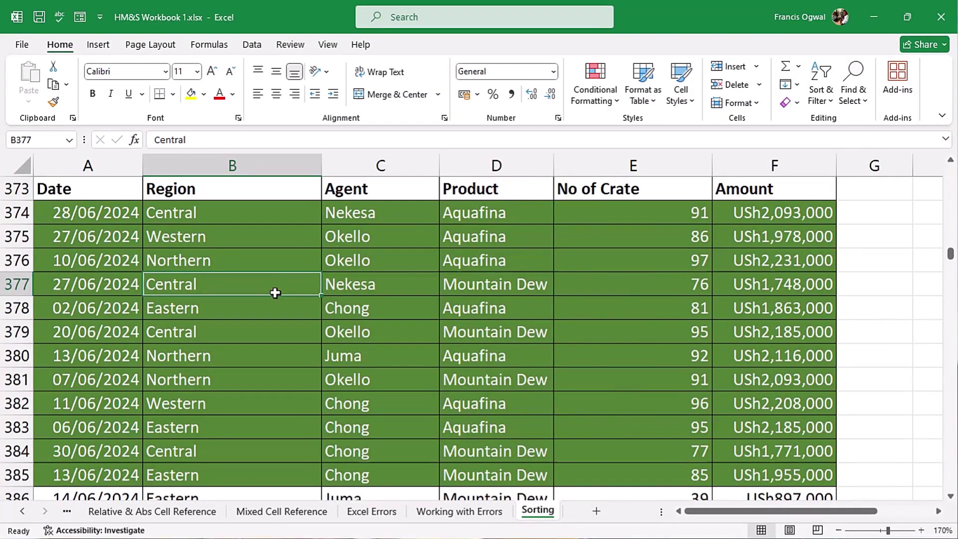
# Undo the cell color sort that grouped the green rows under the header.
pyautogui.hotkey('ctrl', 'z')
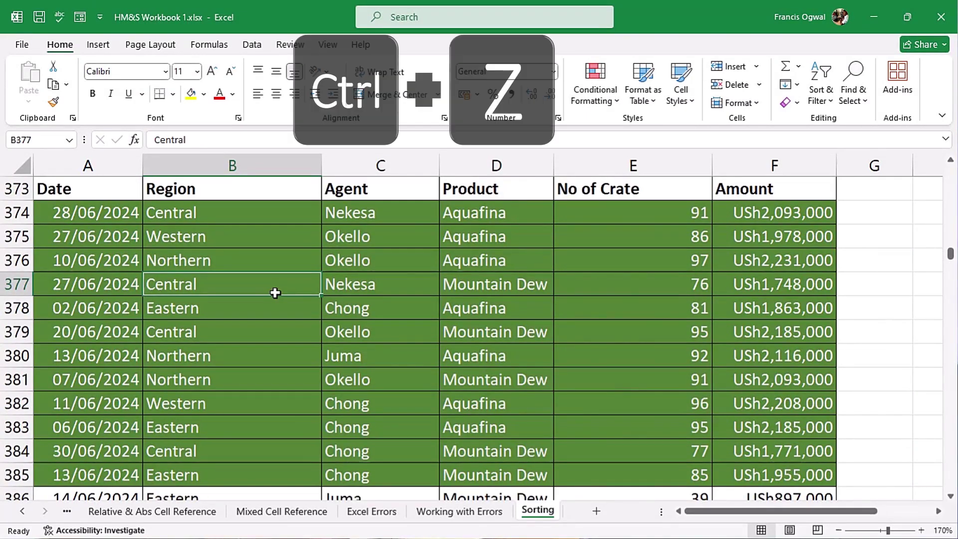
pyautogui.hotkey('ctrl', 'z')
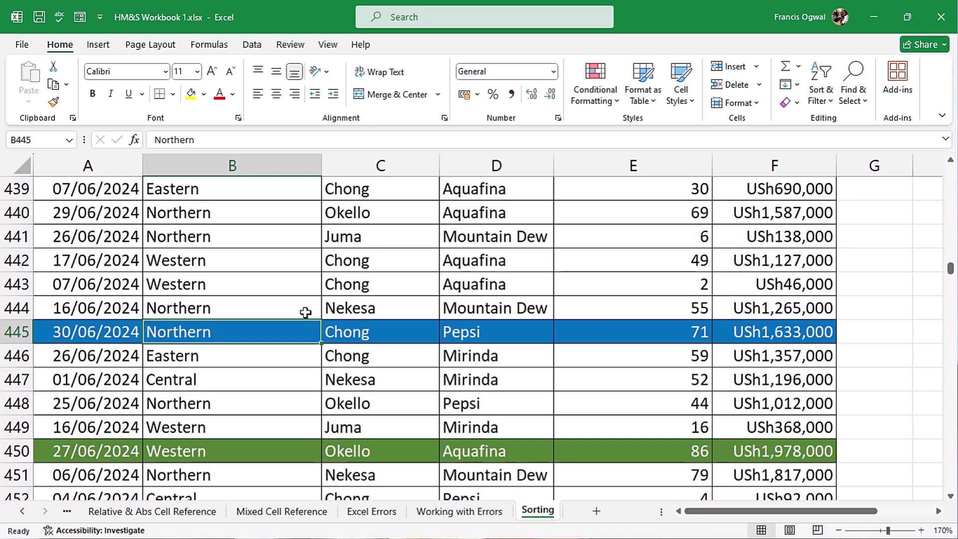
# Sort the table to put the green cell color of Region cell B450 on top, and return to the header row.
pyautogui.scroll(-1, 305, 313)
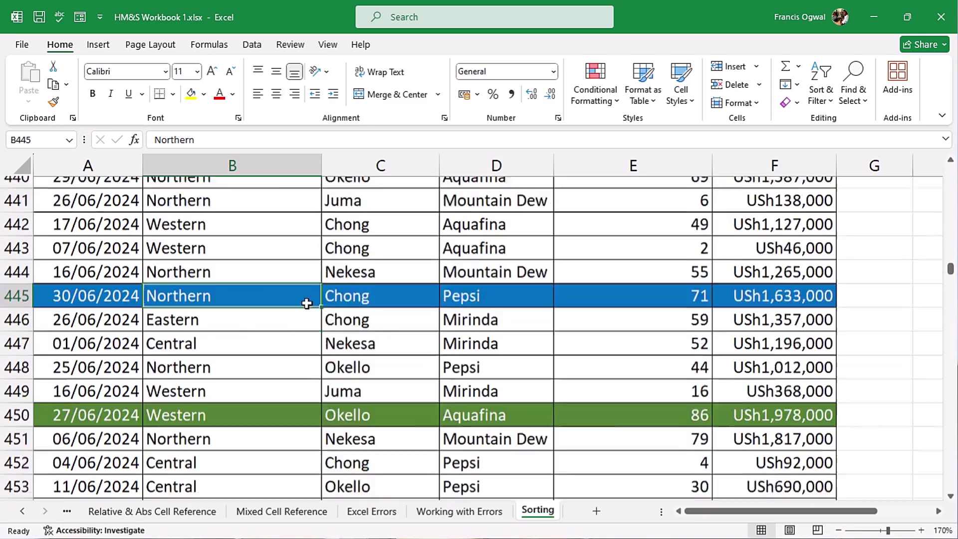
pyautogui.rightClick(261, 376)
pyautogui.moveTo(325, 376)
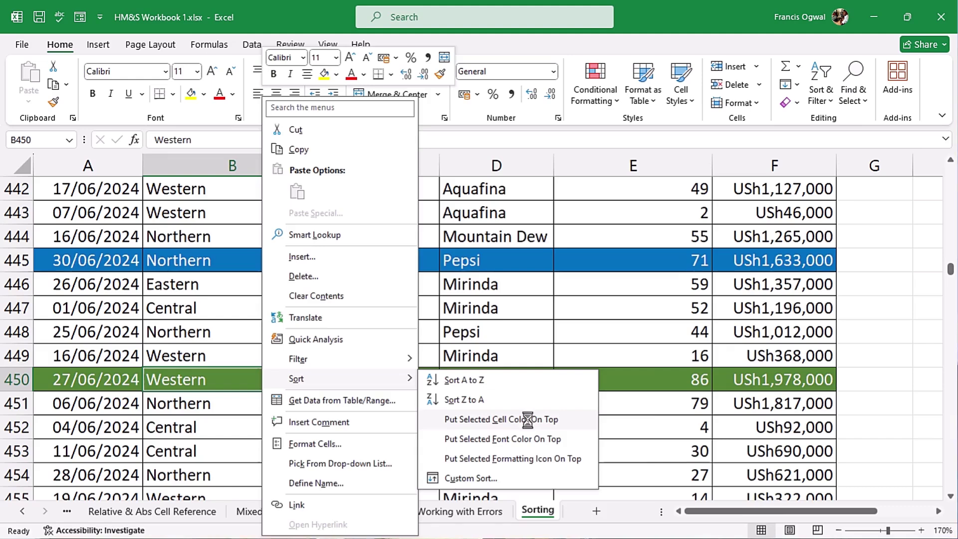
pyautogui.click(563, 342)
pyautogui.click(375, 351)
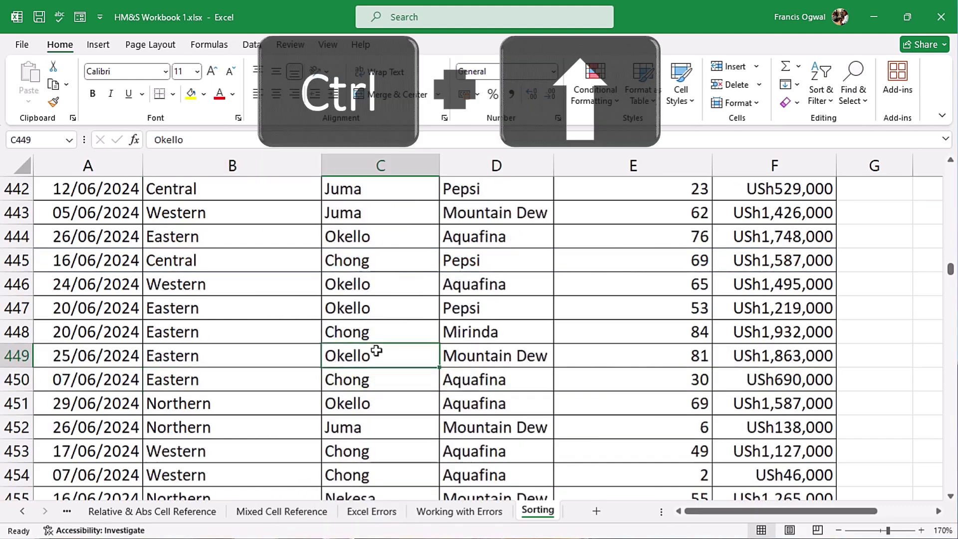
pyautogui.hotkey('ctrl', 'Up')
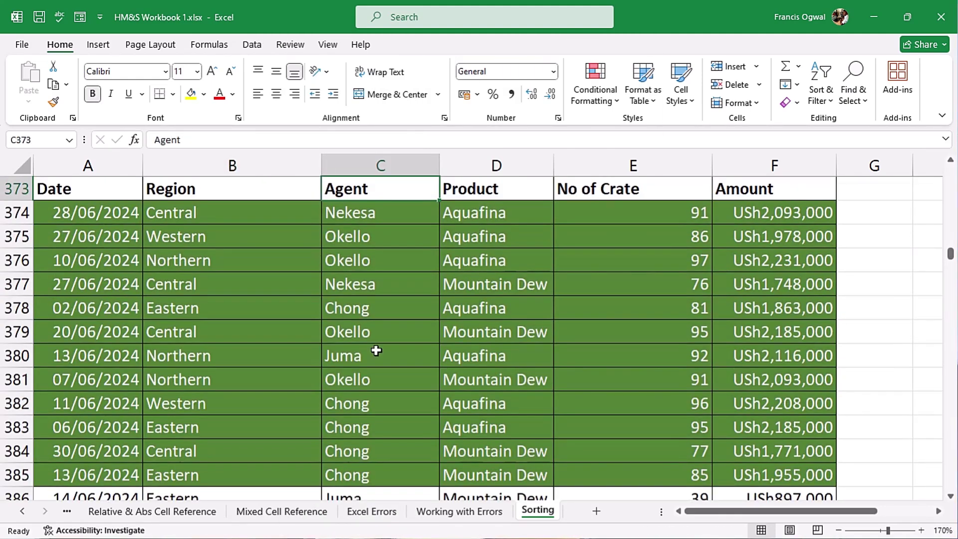
# Sort the table to put the light blue cell color of Region cell B456 on top, above the green rows.
pyautogui.scroll(-5, 260, 256)
pyautogui.scroll(-14, 260, 256)
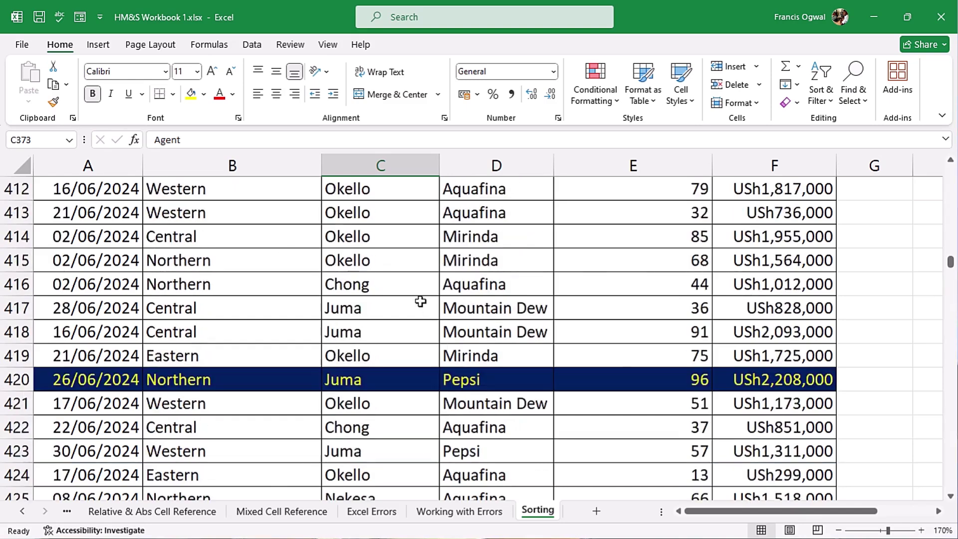
pyautogui.scroll(-7, 391, 303)
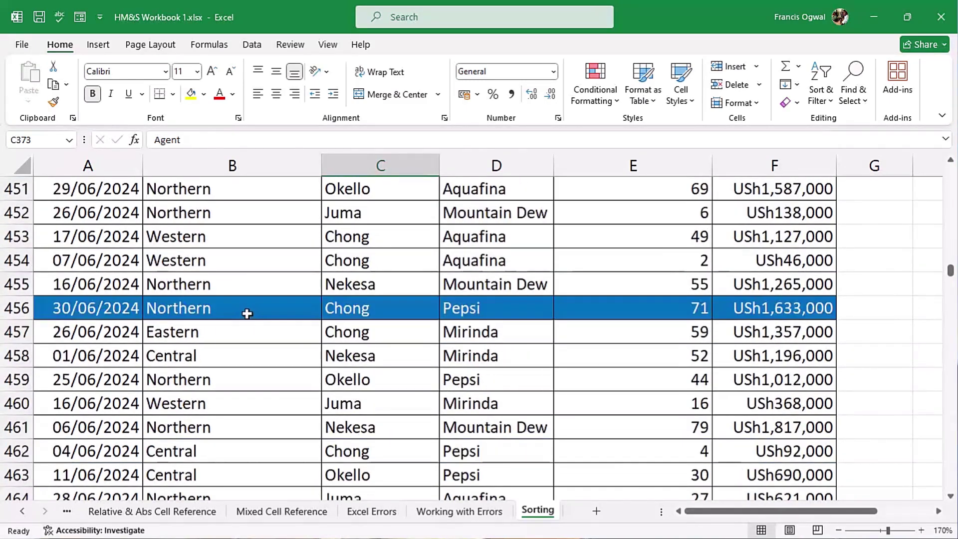
pyautogui.click(244, 310)
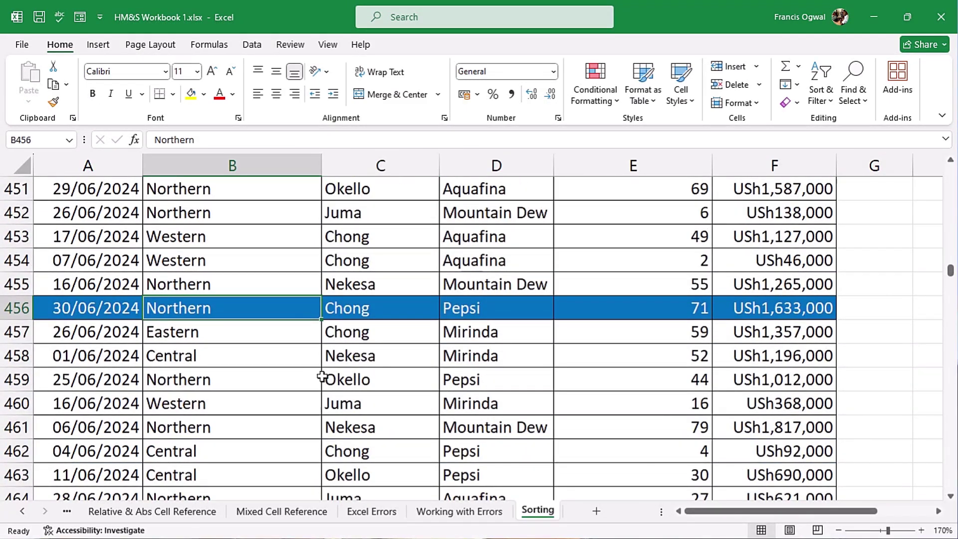
pyautogui.rightClick(267, 305)
pyautogui.moveTo(354, 383)
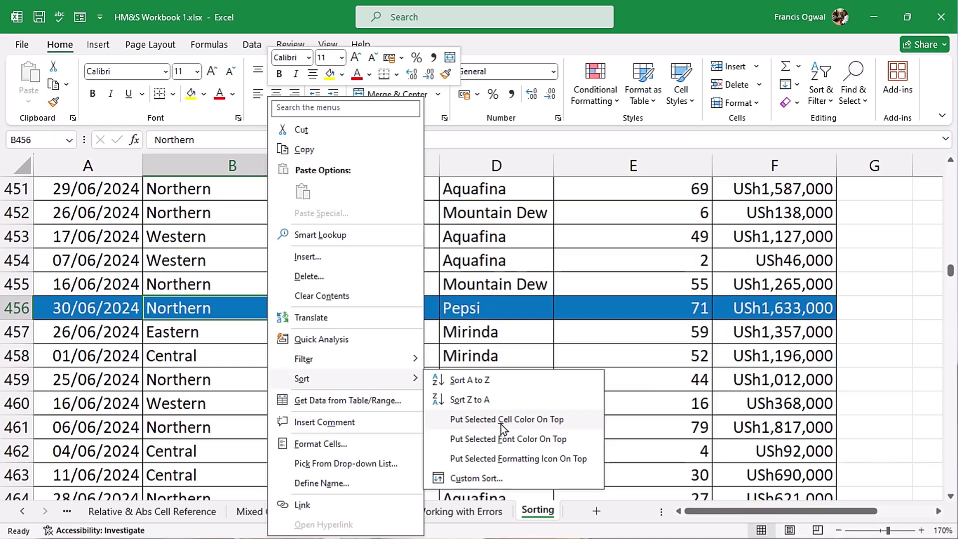
pyautogui.click(534, 405)
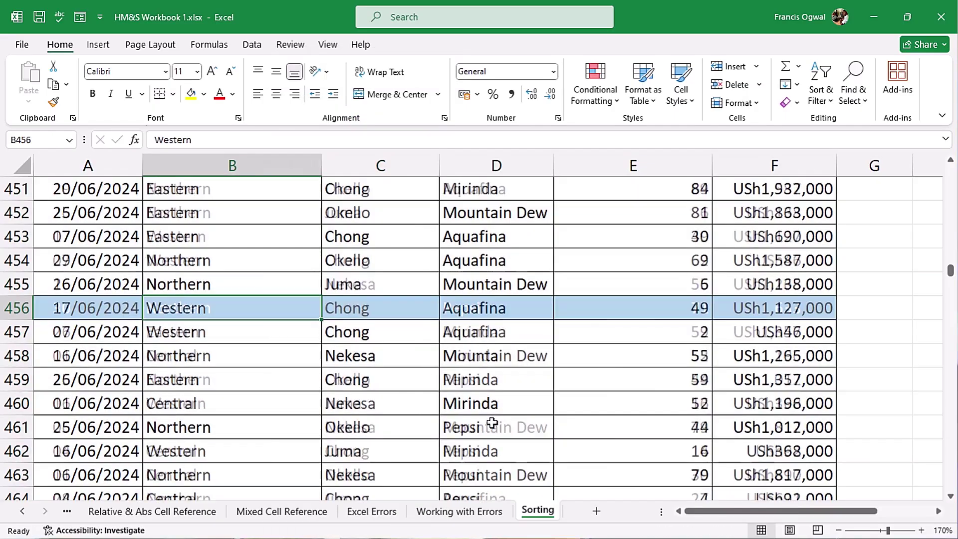
pyautogui.click(455, 402)
pyautogui.hotkey('ctrl', 'Up')
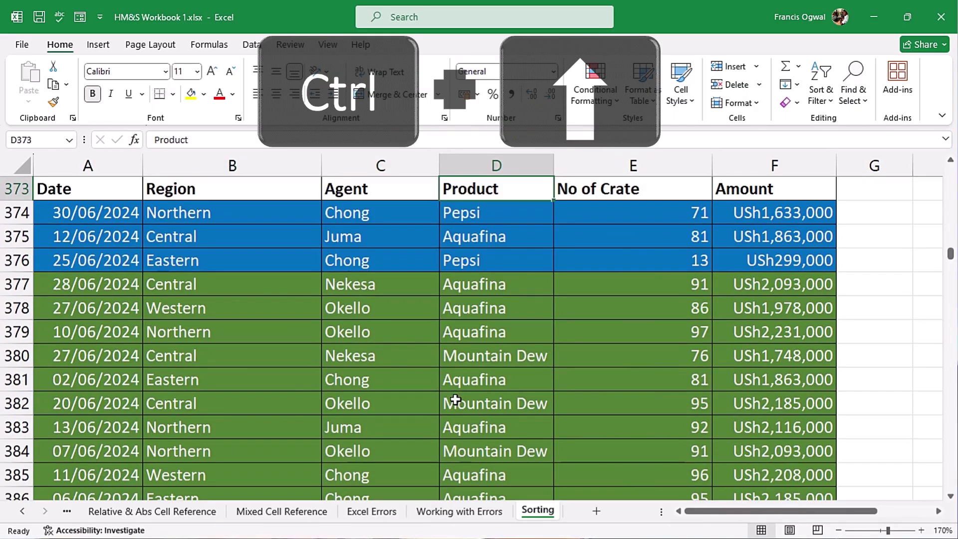
pyautogui.click(254, 288)
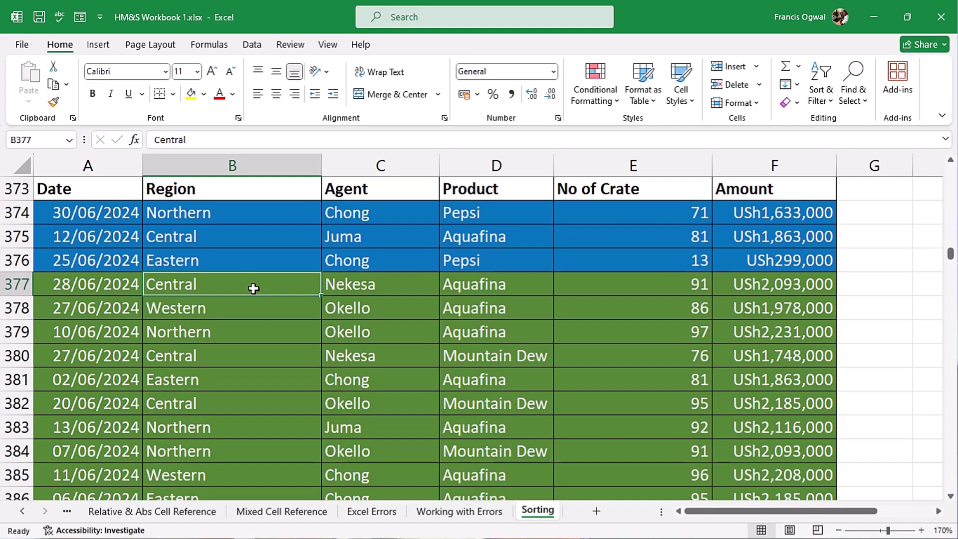
pyautogui.click(234, 237)
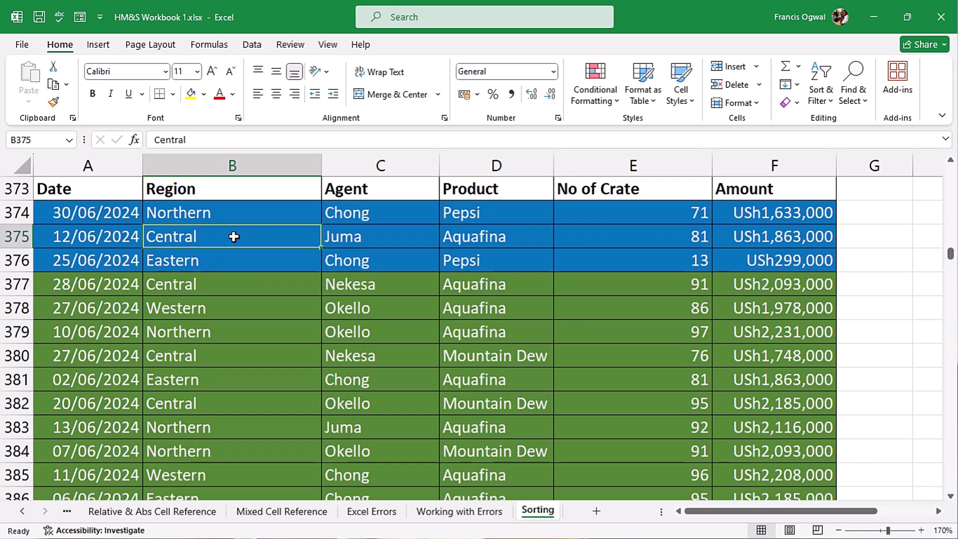
# Sort the table to put the dark blue cell color of Region cell B423 on top, above the light blue rows.
pyautogui.scroll(-17, 305, 324)
pyautogui.scroll(1, 298, 311)
pyautogui.scroll(1, 295, 305)
pyautogui.click(255, 235)
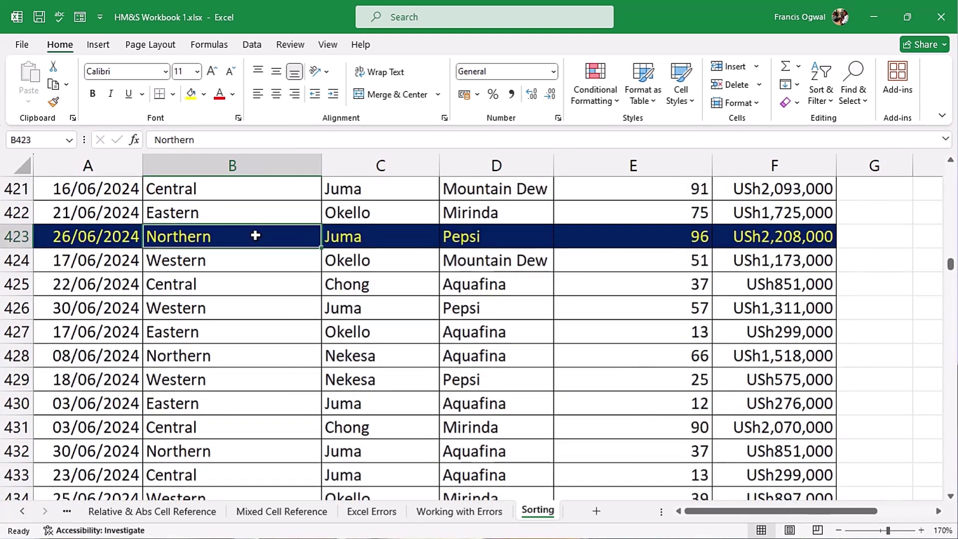
pyautogui.rightClick(303, 238)
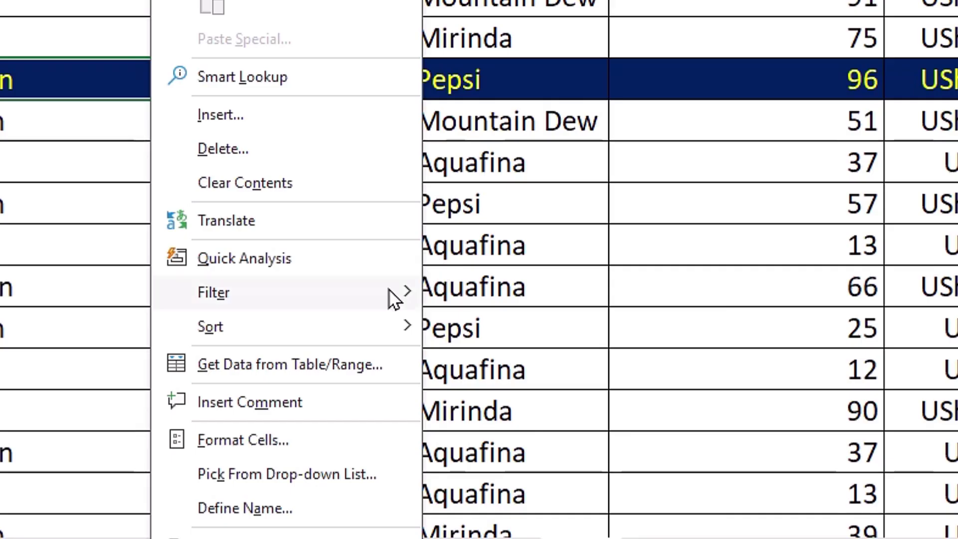
pyautogui.moveTo(363, 322)
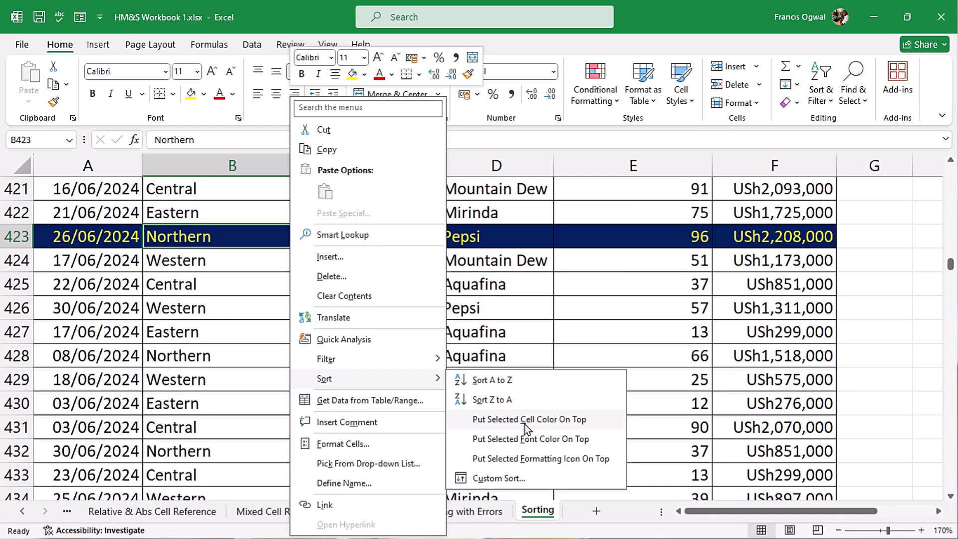
pyautogui.click(560, 410)
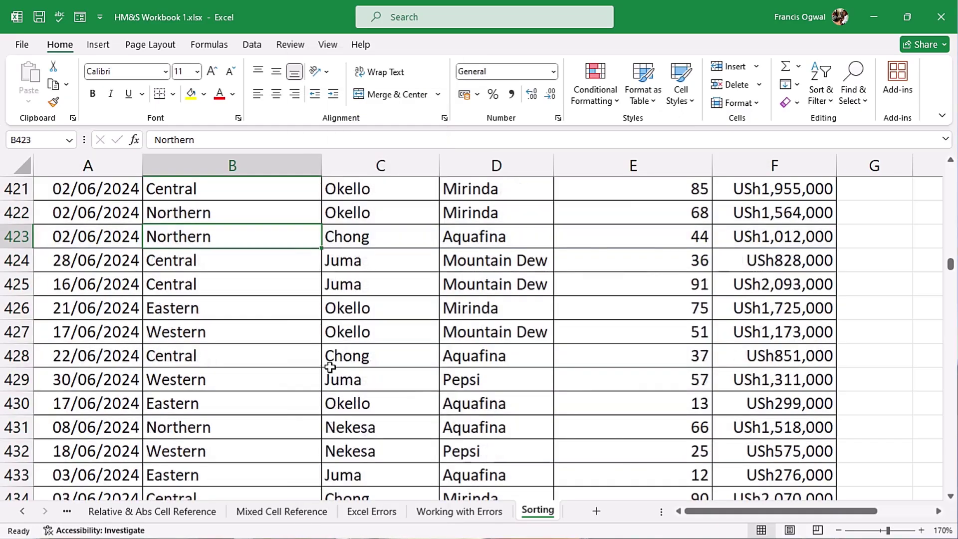
pyautogui.click(331, 367)
pyautogui.hotkey('ctrl', 'Up')
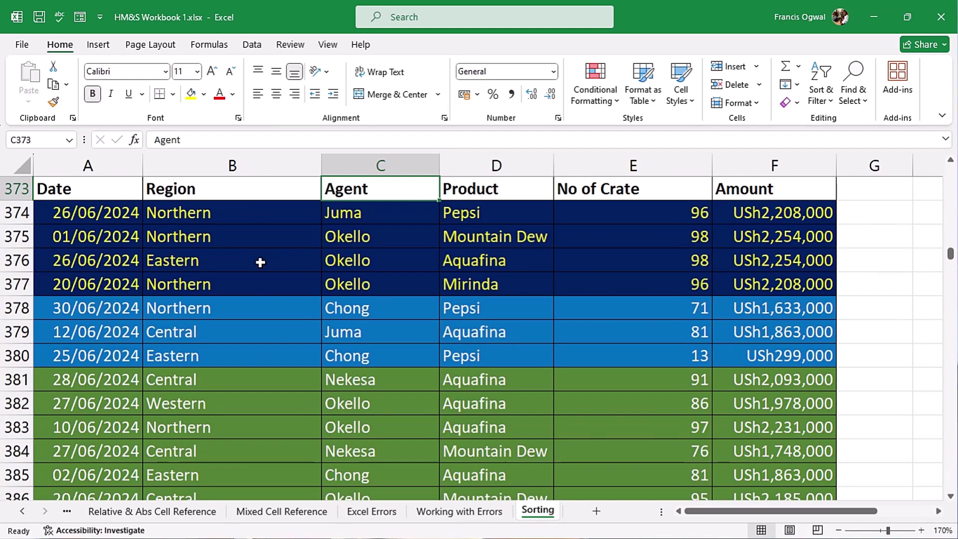
# Move to the header row of the table titled Sorting by Font Color, at cell C728.
pyautogui.scroll(-3, 369, 350)
pyautogui.scroll(3, 368, 336)
pyautogui.hotkey('ctrl', 'Down')
pyautogui.hotkey('ctrl', 'Down')
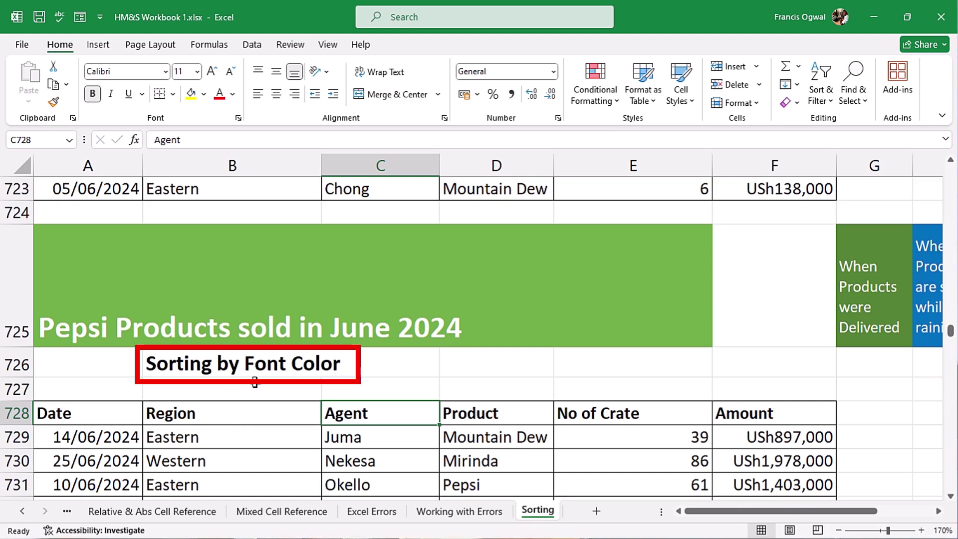
pyautogui.scroll(-1, 542, 419)
pyautogui.scroll(1, 542, 413)
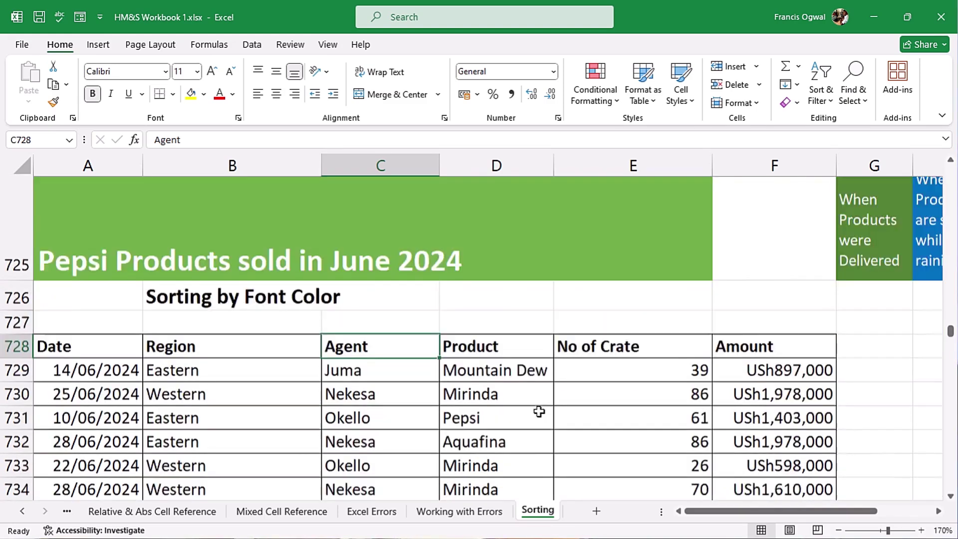
# Sort the table to put the white font color of Region cell B753 on top, and return to the header row.
pyautogui.scroll(-7, 541, 413)
pyautogui.click(219, 337)
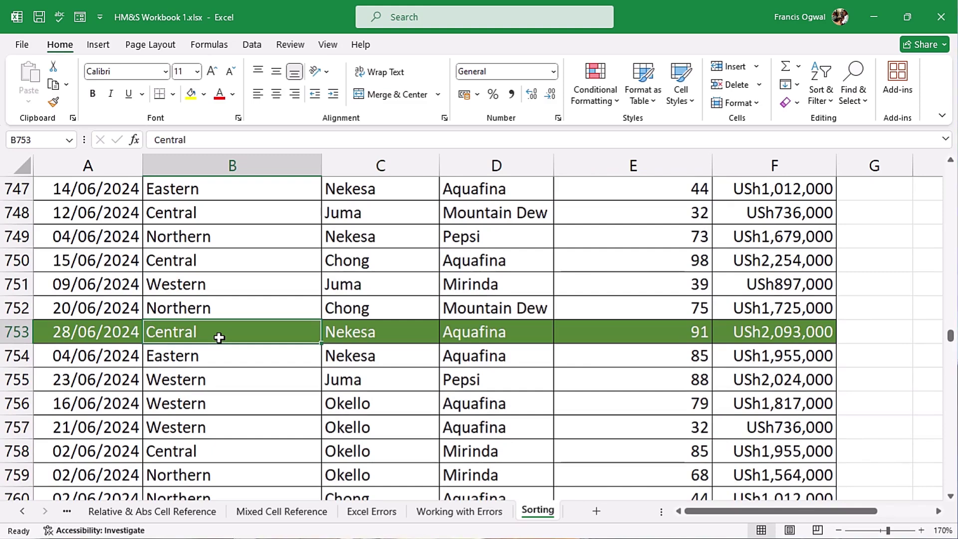
pyautogui.rightClick(267, 331)
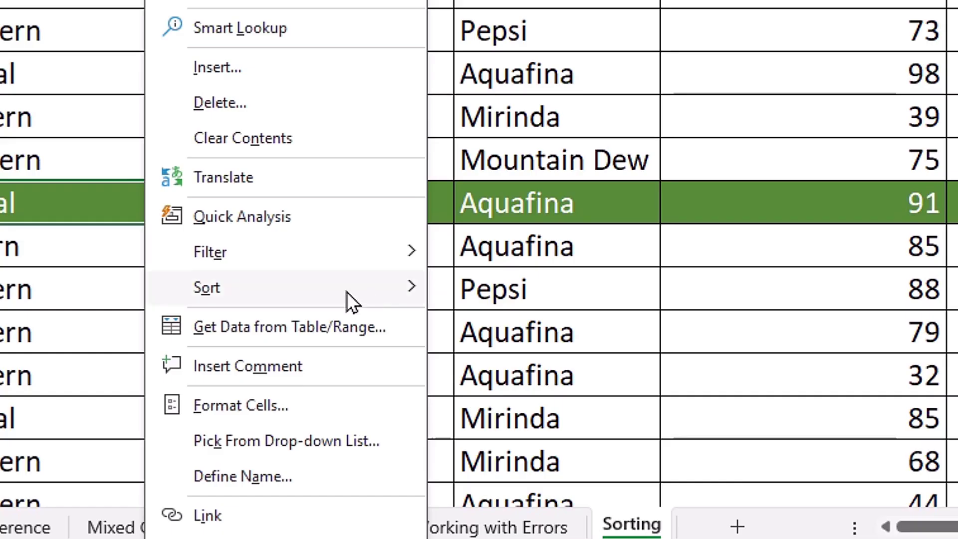
pyautogui.moveTo(380, 382)
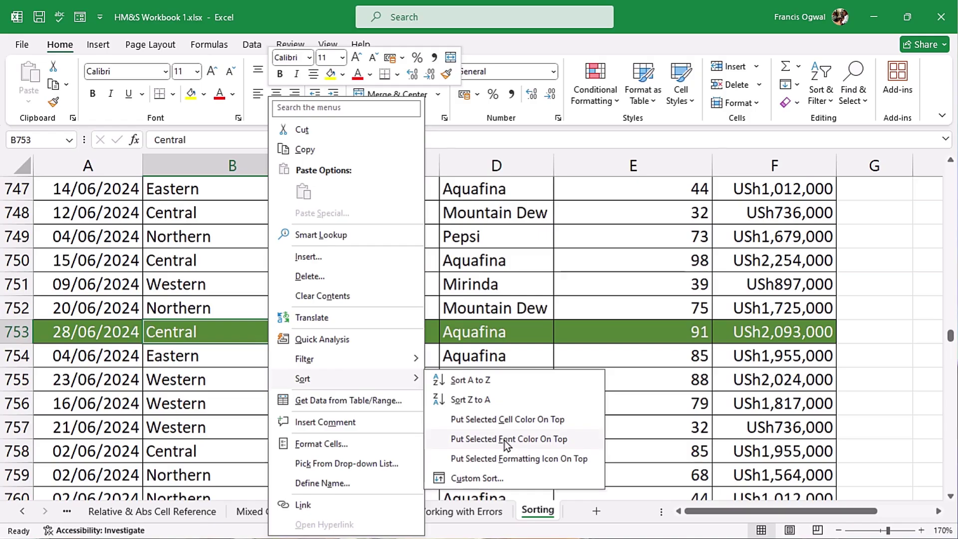
pyautogui.click(504, 440)
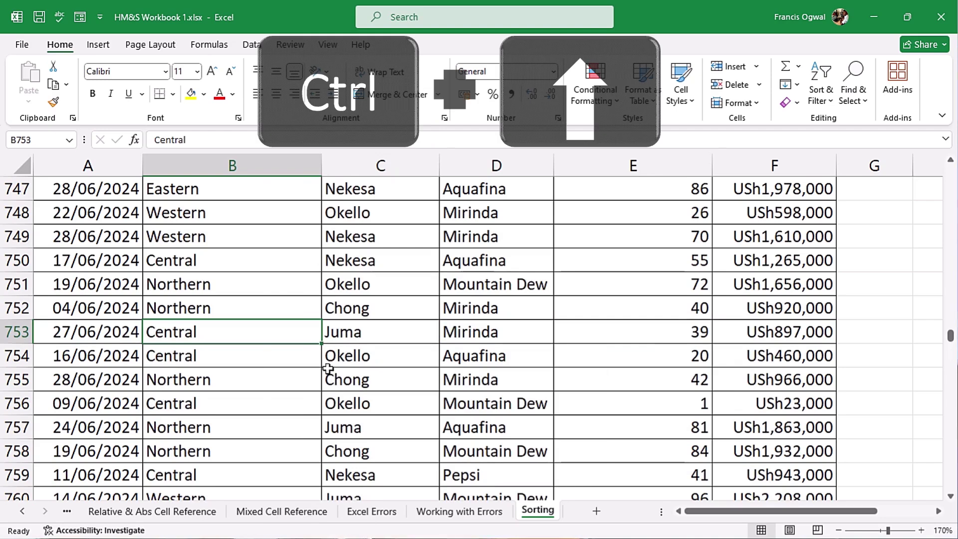
pyautogui.hotkey('ctrl', 'Up')
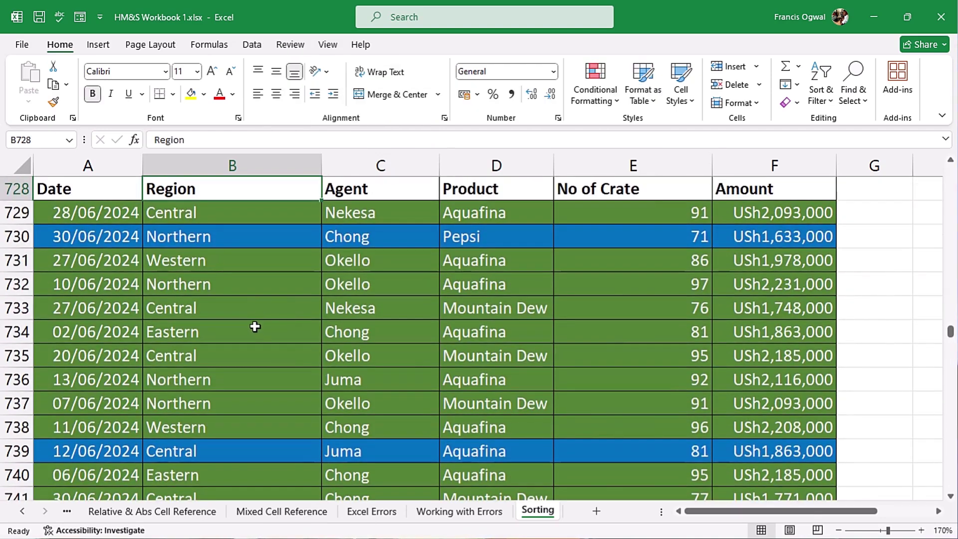
# Examine the green and blue rows grouped by font color below the Region header.
pyautogui.click(212, 213)
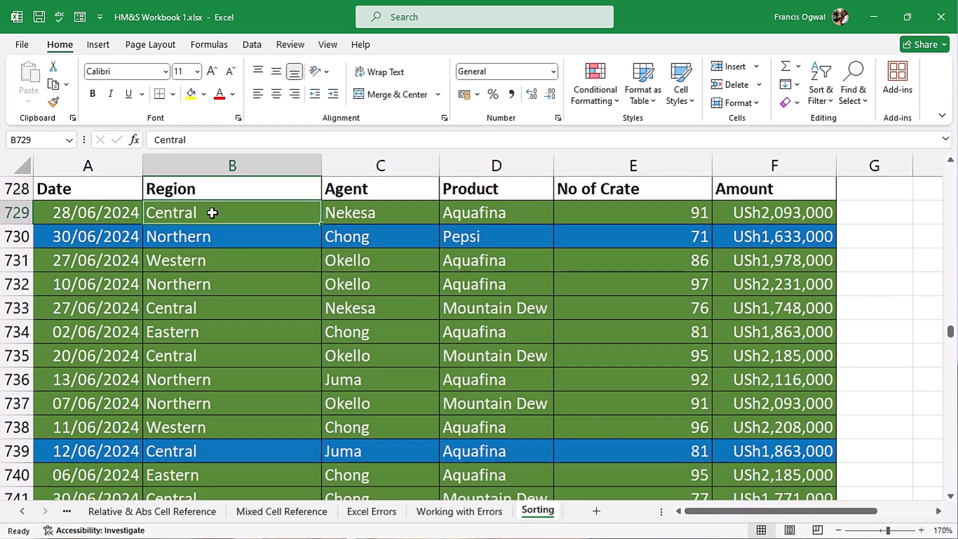
pyautogui.press('Down')
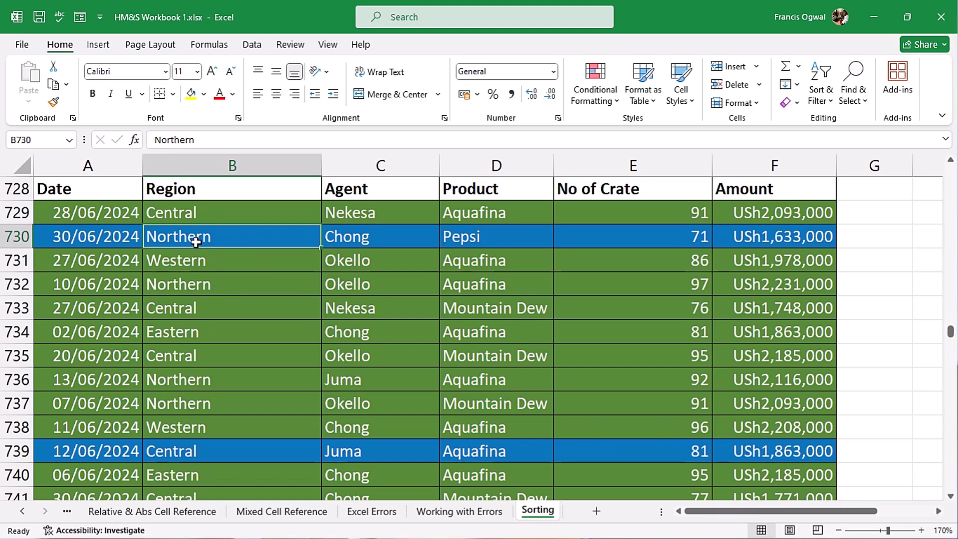
pyautogui.scroll(-3, 226, 269)
pyautogui.scroll(4, 223, 253)
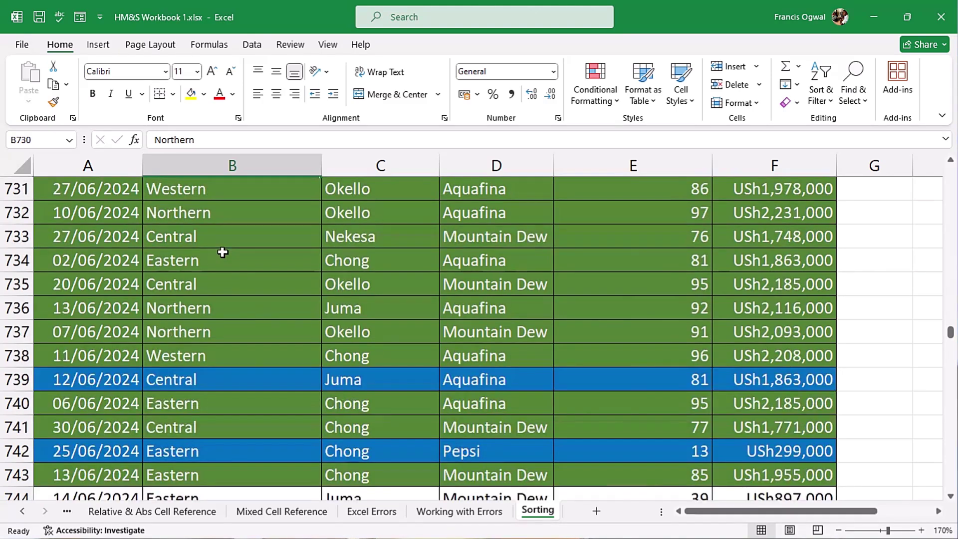
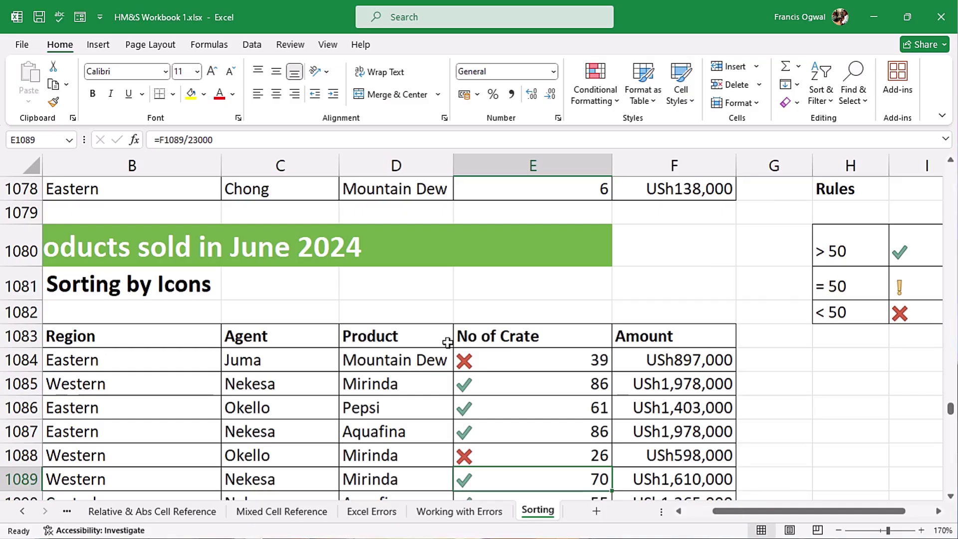
# Sort the Sorting by Icons table to put the green check mark icon of No of Crate cell E1085 on top.
pyautogui.scroll(-9, 474, 395)
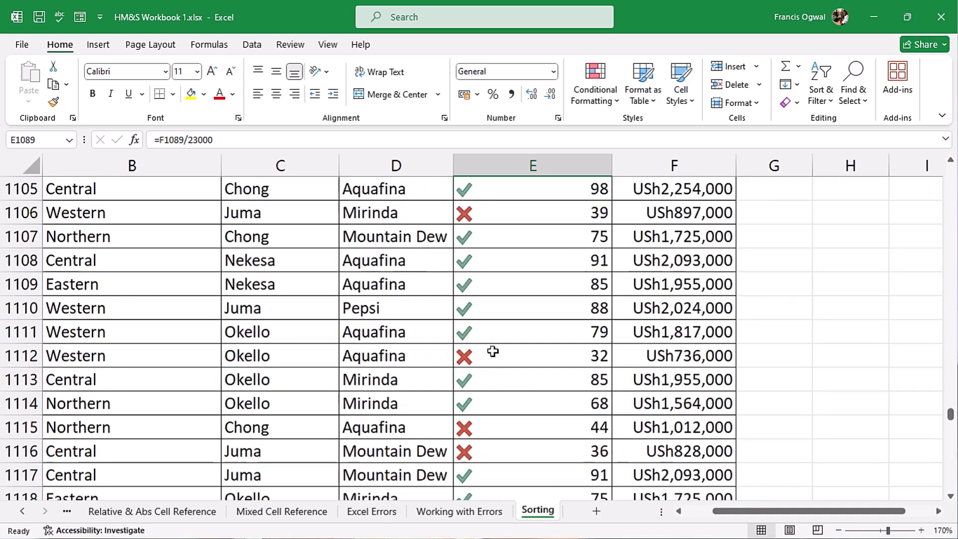
pyautogui.scroll(9, 492, 349)
pyautogui.click(502, 386)
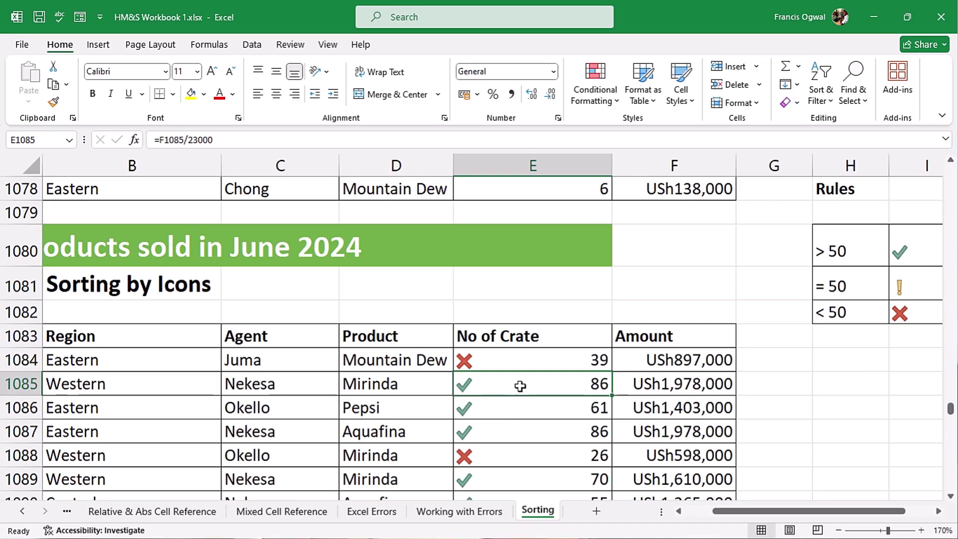
pyautogui.rightClick(520, 387)
pyautogui.moveTo(659, 379)
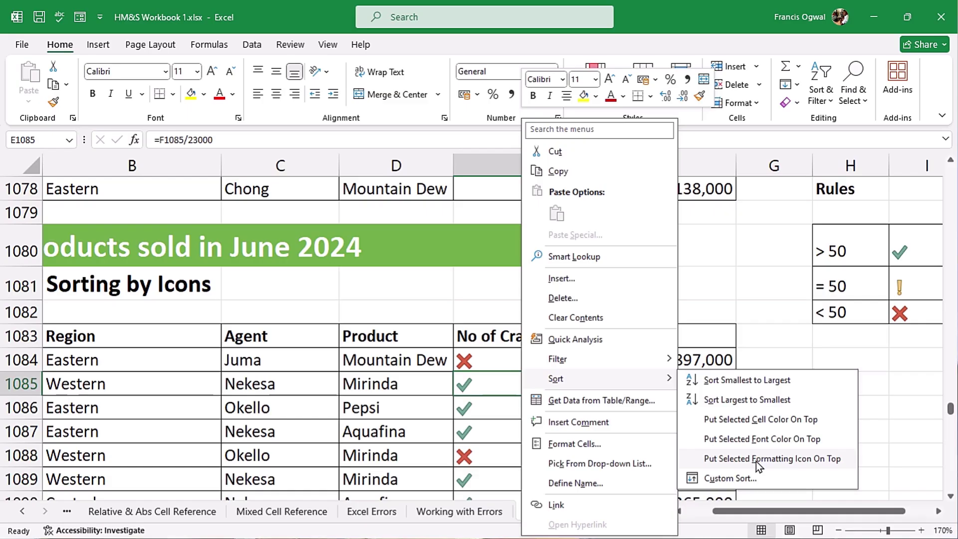
pyautogui.click(707, 443)
# Examine the icon order down the No of Crate column, and undo the green check mark sort.
pyautogui.scroll(-8, 497, 353)
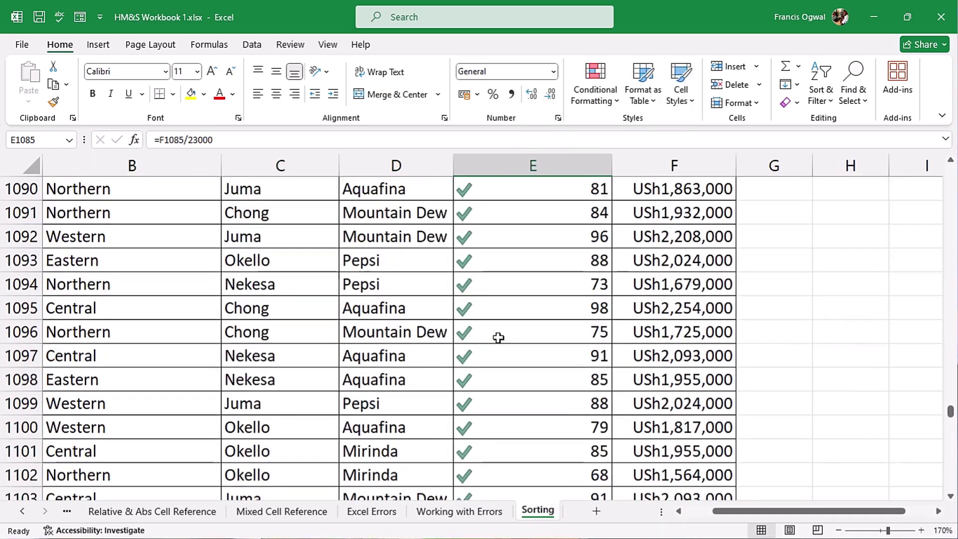
pyautogui.scroll(-20, 499, 335)
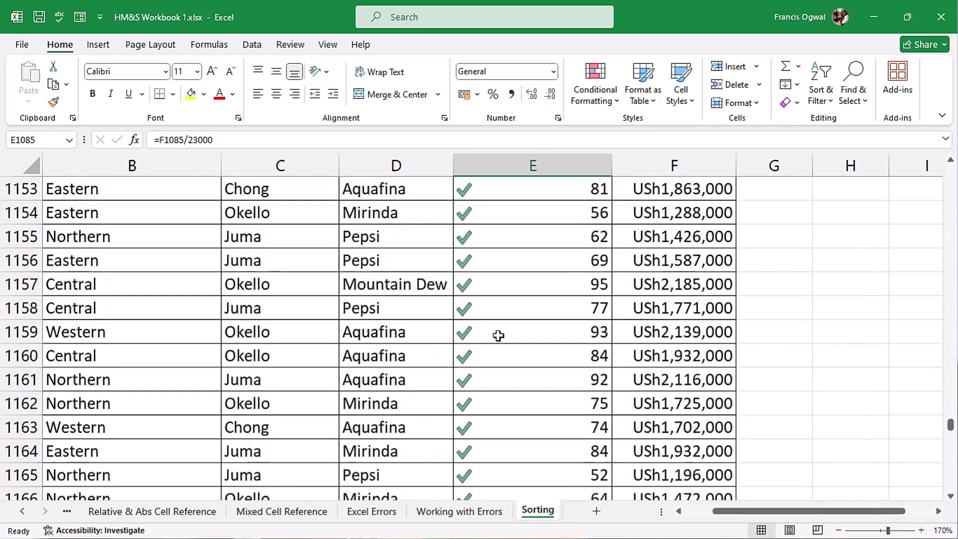
pyautogui.scroll(-19, 498, 335)
pyautogui.click(498, 335)
pyautogui.scroll(-17, 499, 336)
pyautogui.scroll(3, 509, 337)
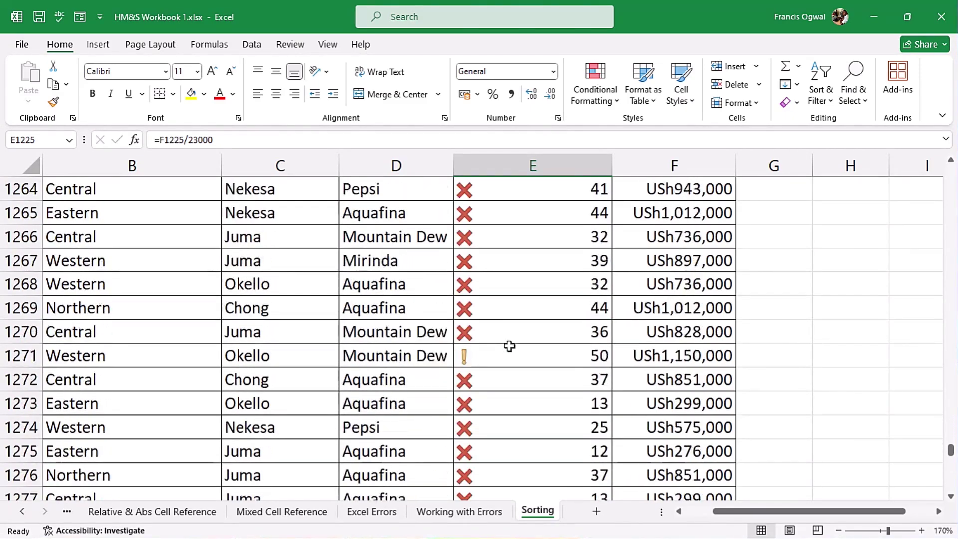
pyautogui.scroll(-3, 492, 356)
pyautogui.scroll(20, 493, 357)
pyautogui.hotkey('ctrl', 'z')
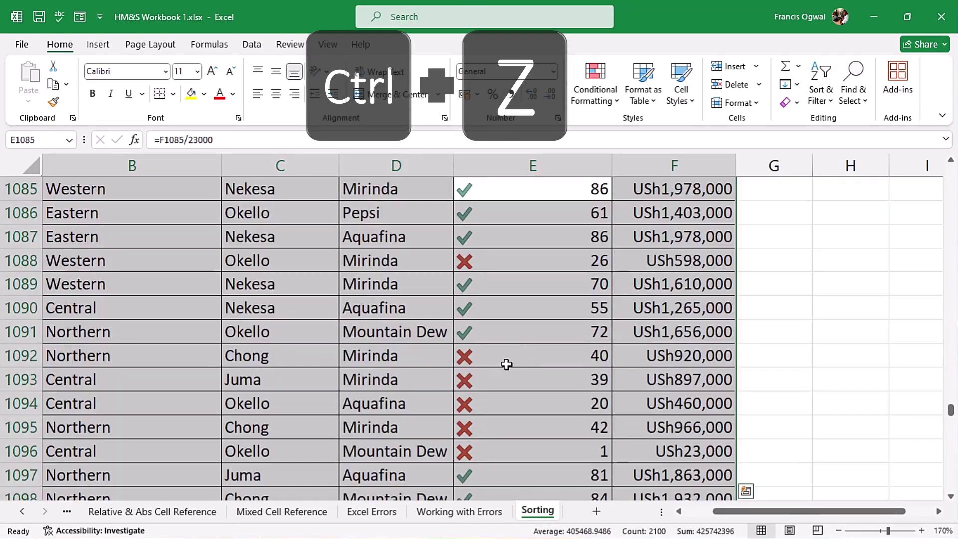
# Sort the table to put the red cross icon of No of Crate cell E1092 on top, and undo that sort.
pyautogui.click(505, 365)
pyautogui.rightClick(530, 359)
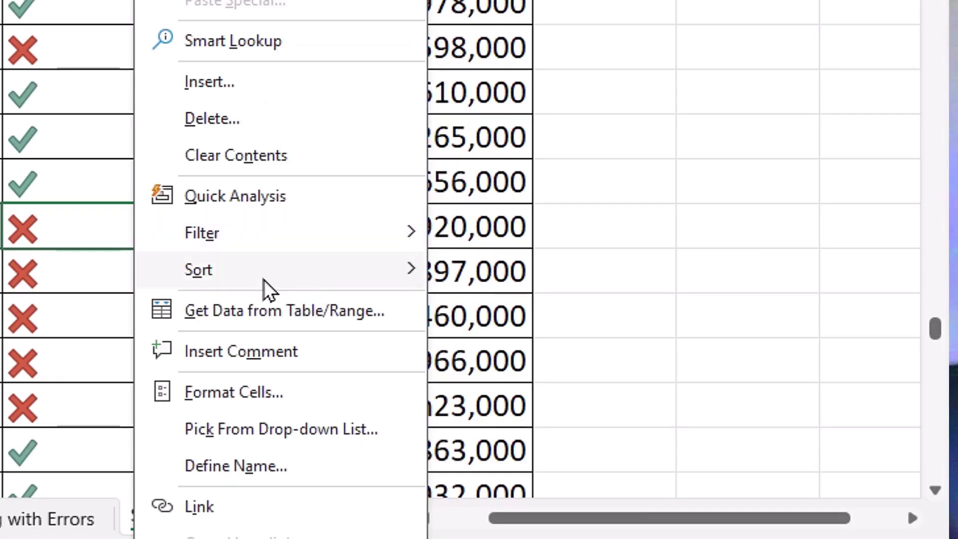
pyautogui.moveTo(593, 382)
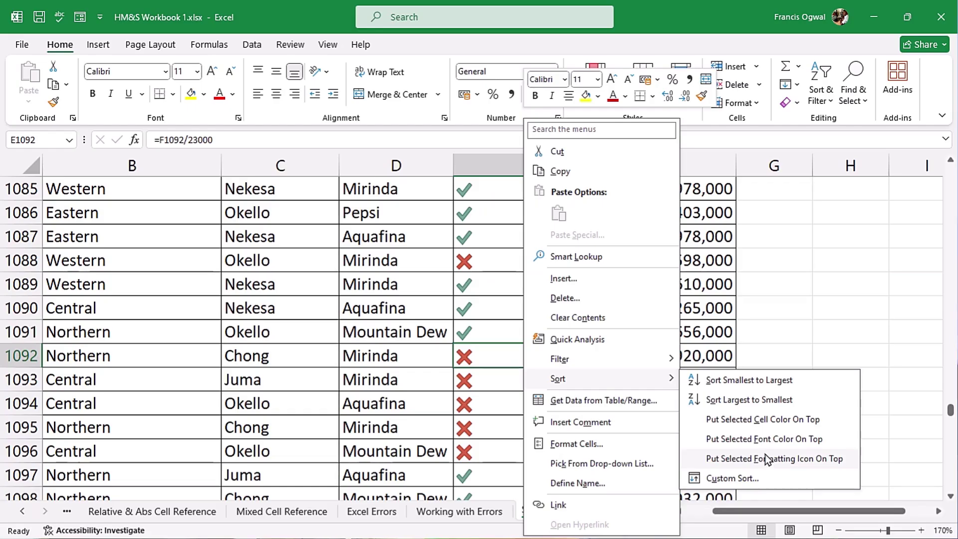
pyautogui.click(603, 429)
pyautogui.scroll(1, 496, 321)
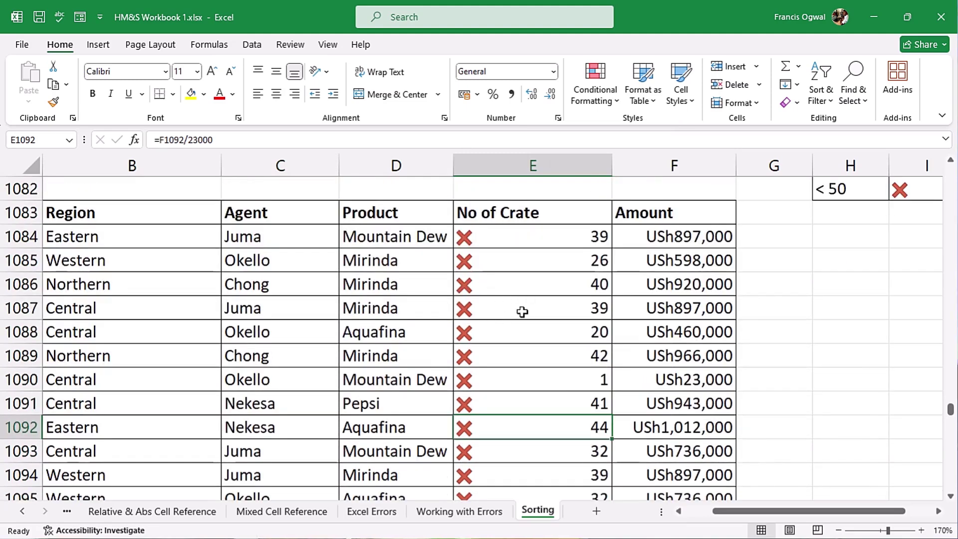
pyautogui.hotkey('ctrl', 'z')
pyautogui.click(479, 325)
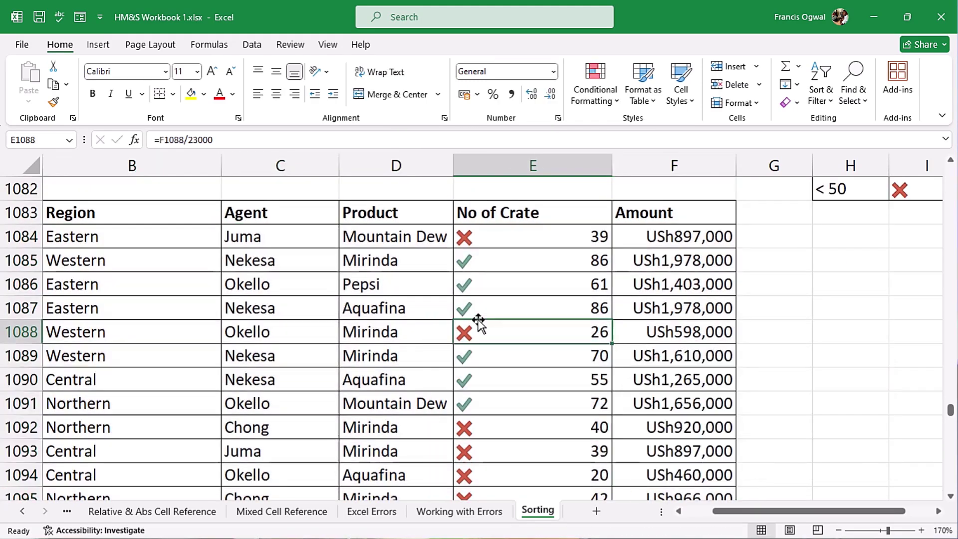